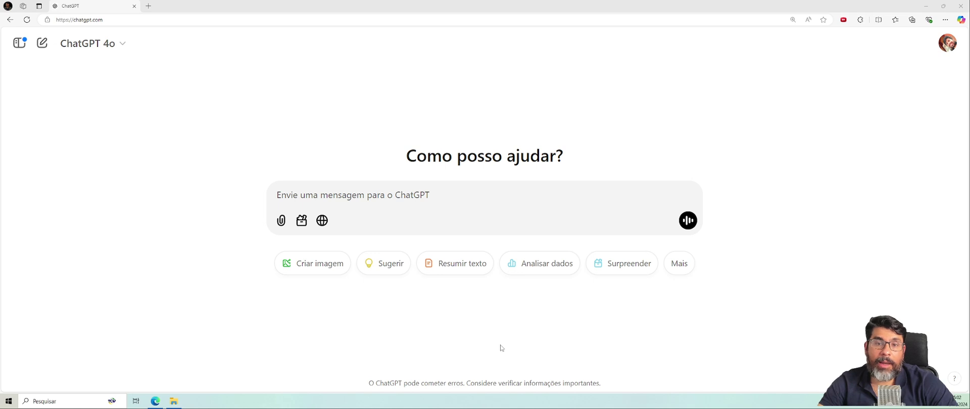
Step: Send the prompt "Elebore uma questão de multipla escolha sobre ato adminsitrativo"
left_click(384, 197)
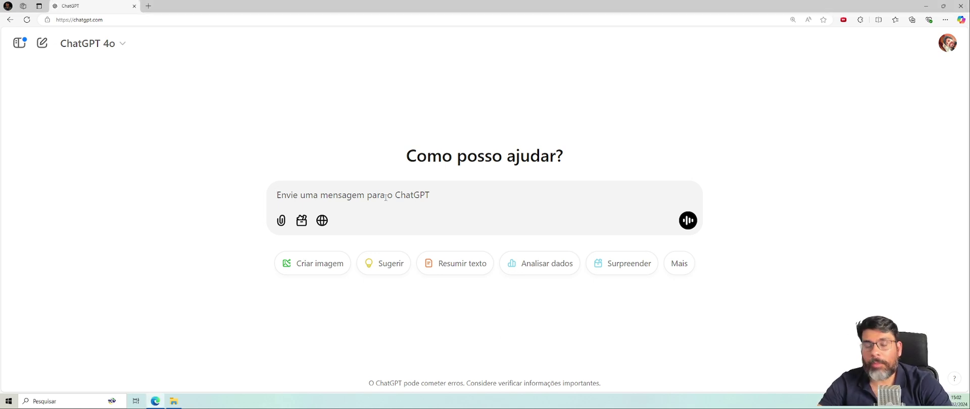
type("Elebore ")
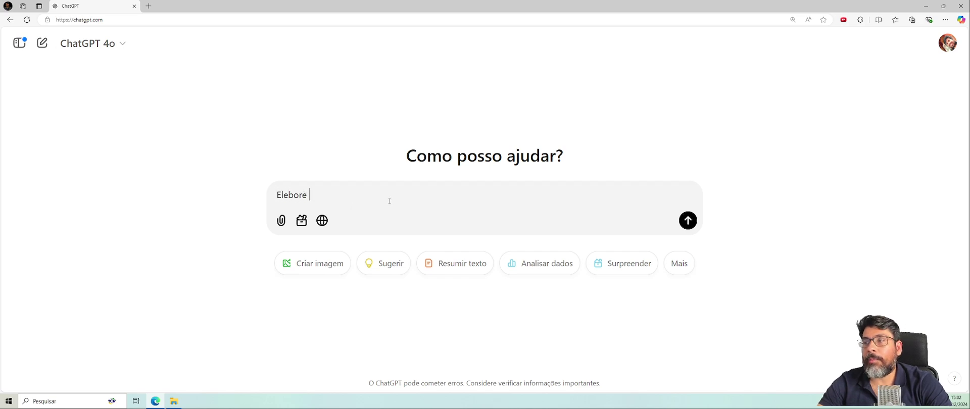
type("uma quest")
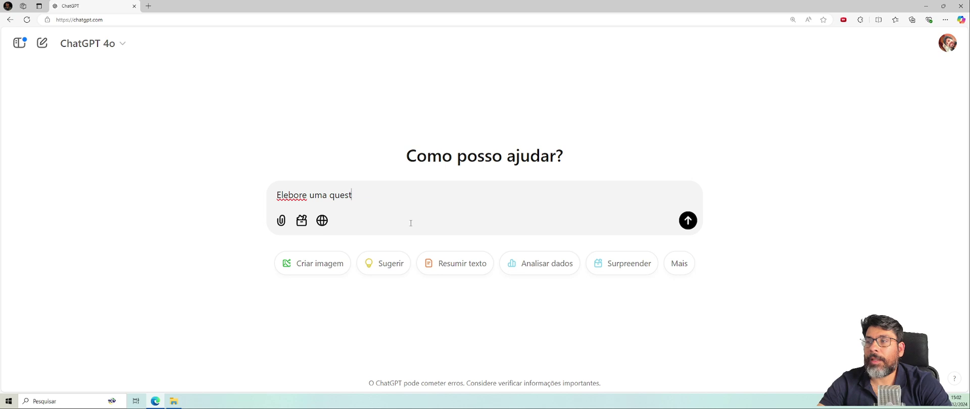
type("ão de multipla e")
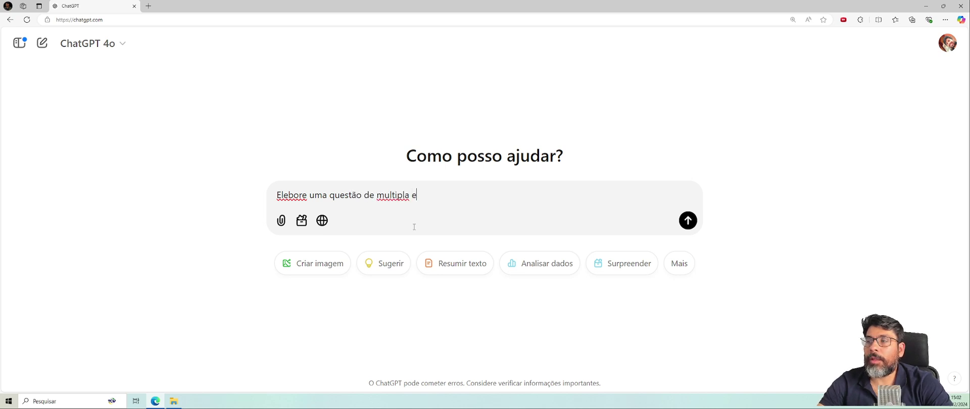
type("scolha sobre ")
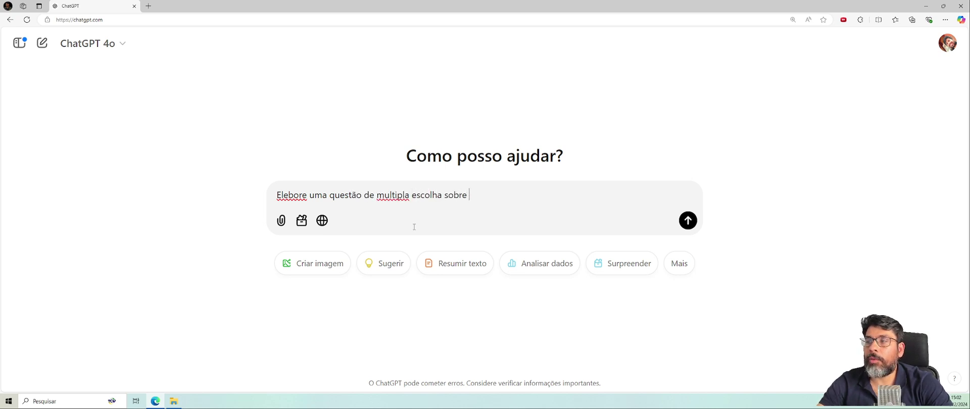
type("ato adminsitrativo")
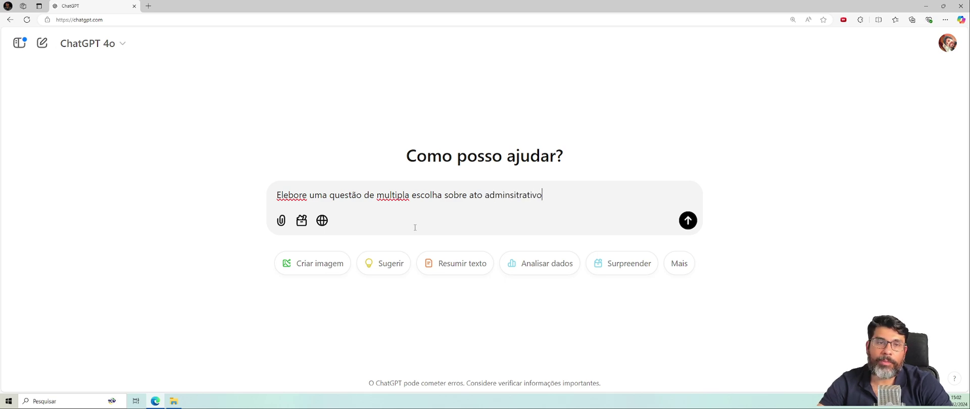
key("Return")
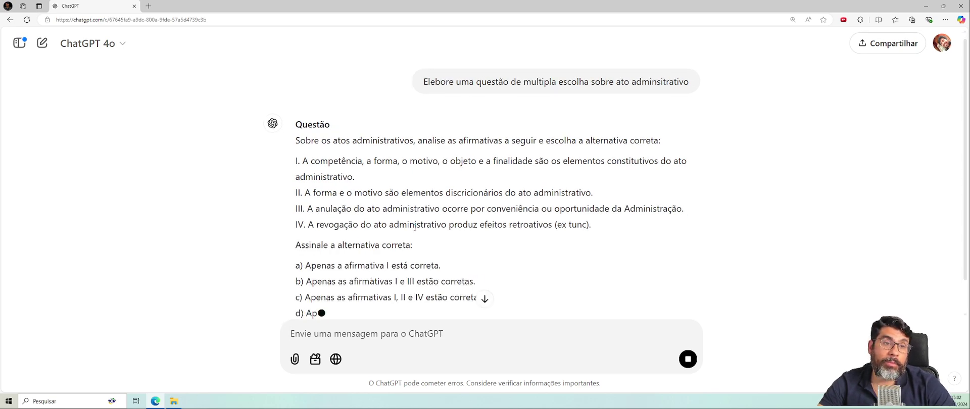
Step: Review the multiple-choice question and its justification, and send the follow-up "quero uma questão de certo ou errado."
scroll(455, 225, "down", 2)
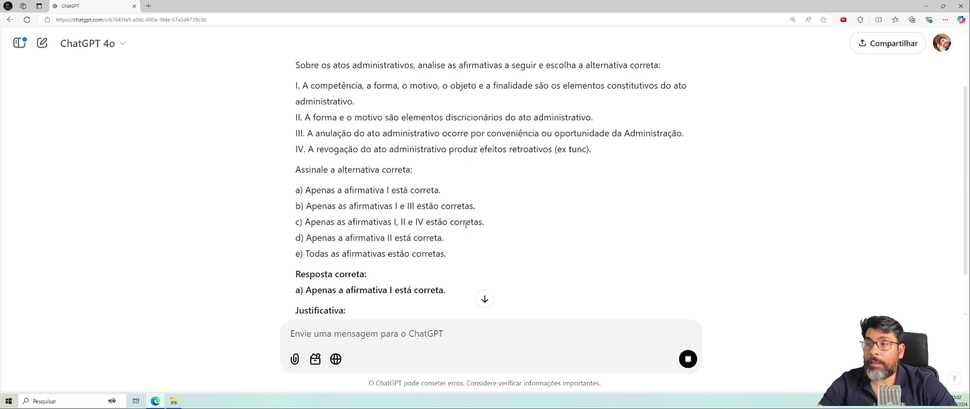
scroll(465, 225, "up", 1)
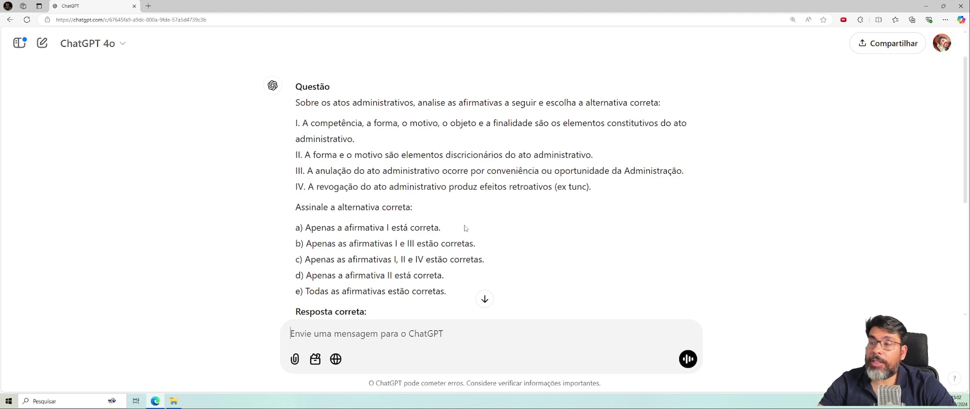
scroll(404, 202, "down", 3)
scroll(384, 196, "down", 2)
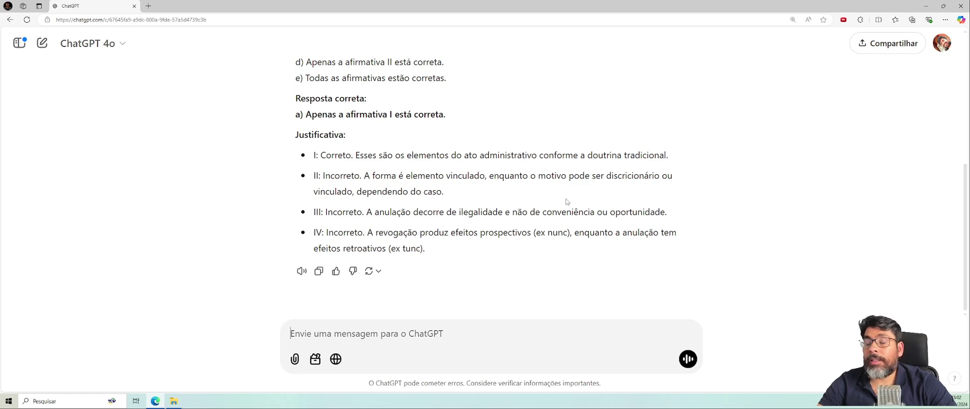
scroll(447, 214, "up", 5)
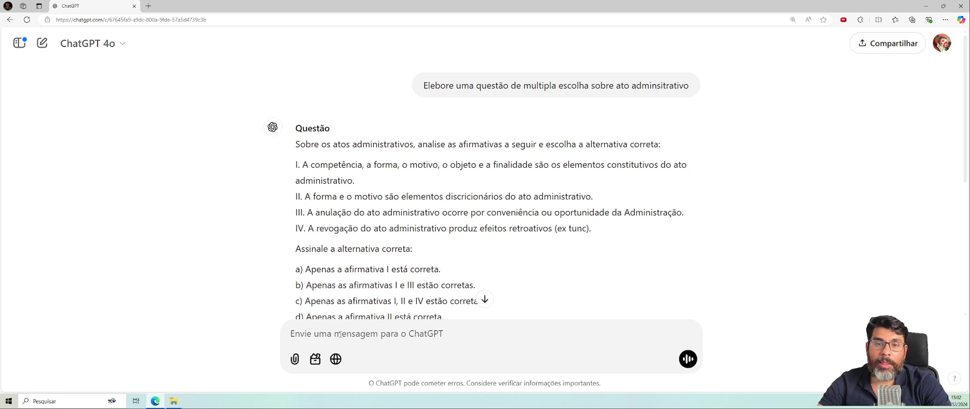
type("quero u")
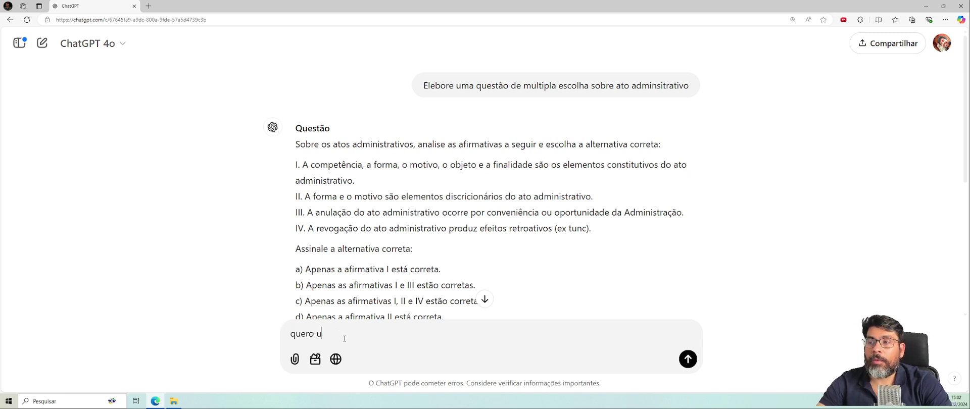
type("ma questão de vou")
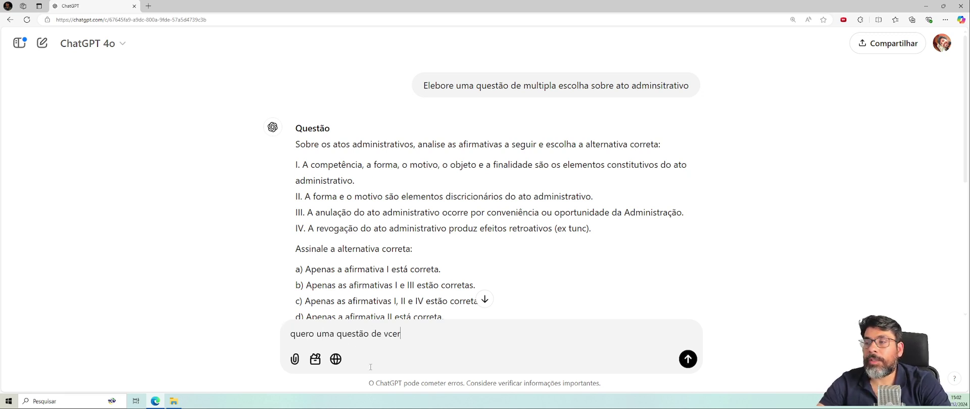
key("BackSpace")
key("BackSpace")
key("BackSpace")
type("certo ou errado.")
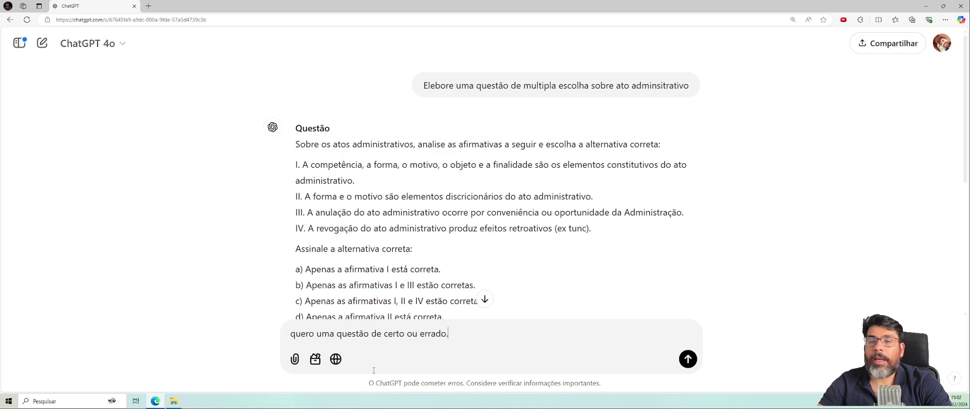
key("Return")
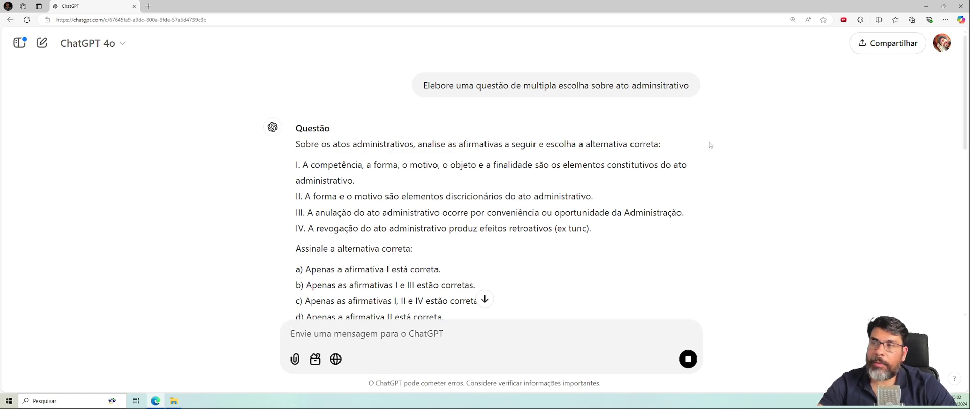
Step: Review the true-or-false question, and send the prompt "Crie uma questão, mas não dê a reposta, vou tentar resolver."
scroll(456, 173, "down", 5)
scroll(456, 173, "down", 5)
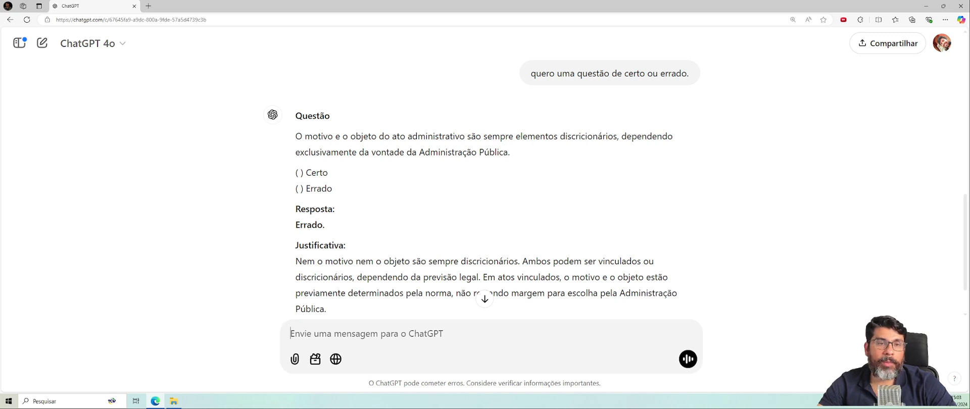
scroll(294, 168, "down", 2)
scroll(294, 168, "up", 3)
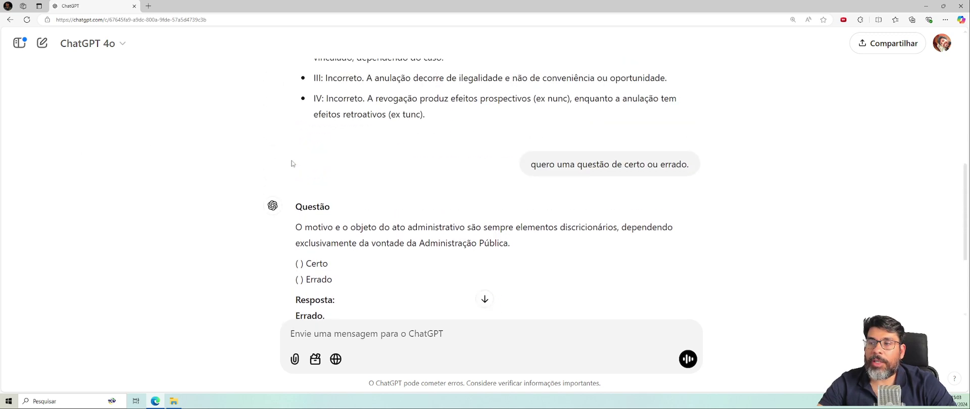
scroll(291, 164, "down", 3)
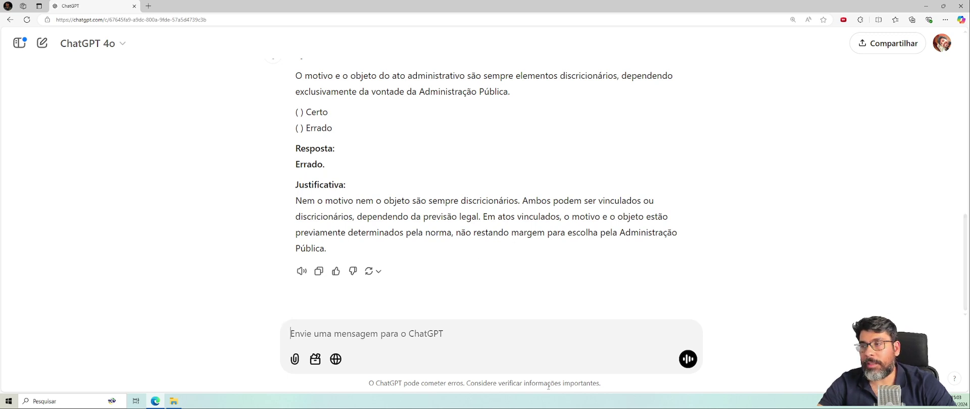
type("Crie u")
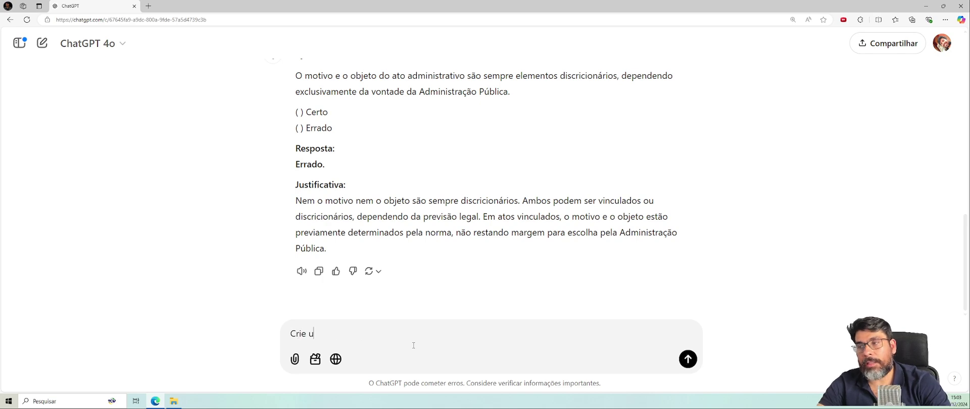
type("ma questão")
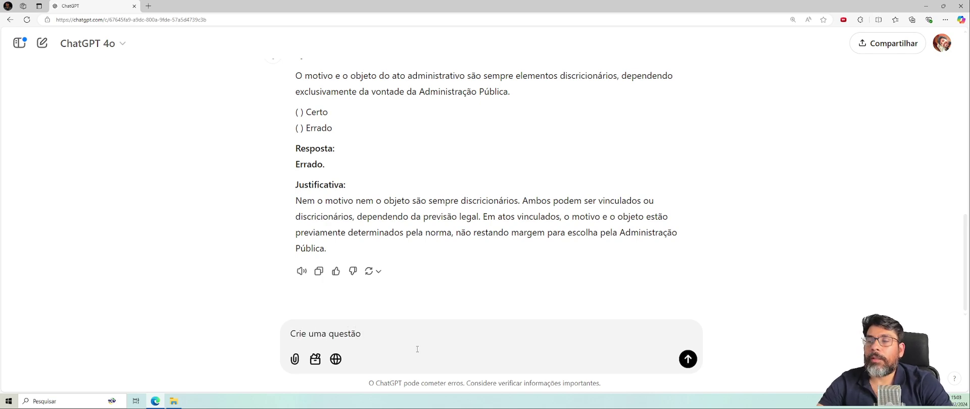
type(", mas não dê a repo")
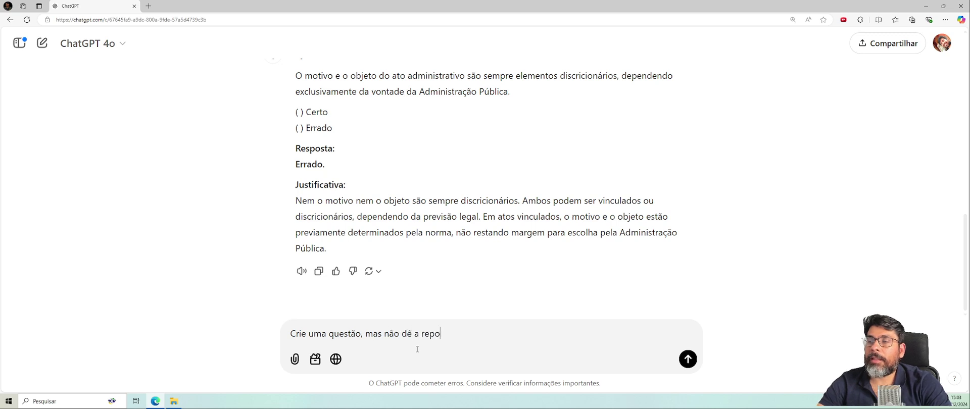
type("sta, vou")
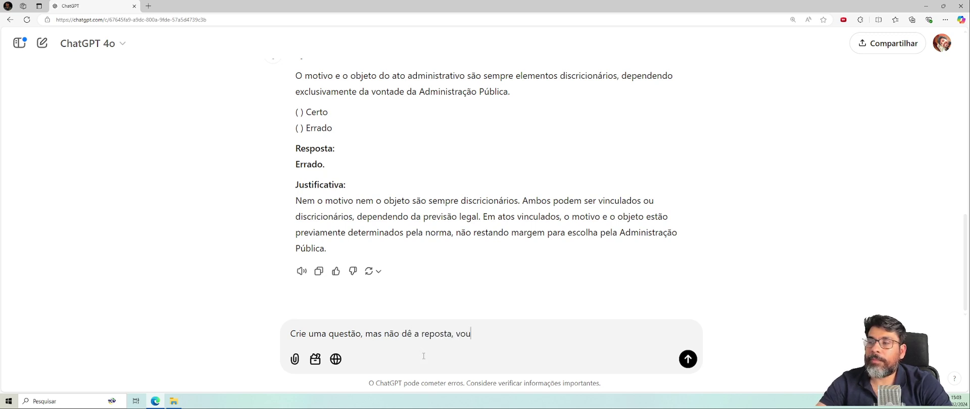
type(" tentar resolver")
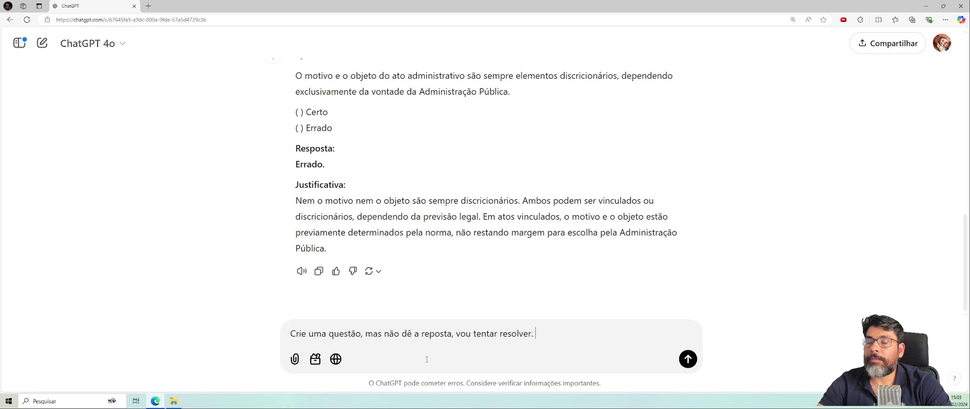
type(".")
key("Return")
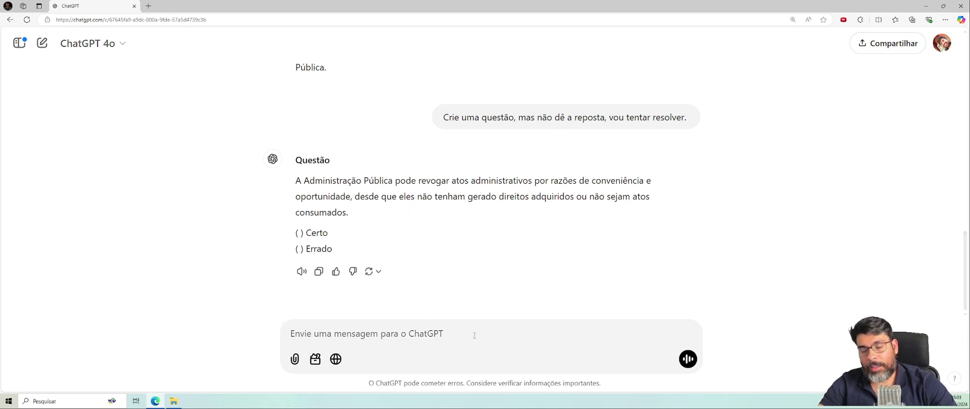
Step: Begin the answer to the question in the message with "Certo, pois o direito adquirido é garantia constitucional e um ato"
type("Certo.")
key("BackSpace")
key("BackSpace")
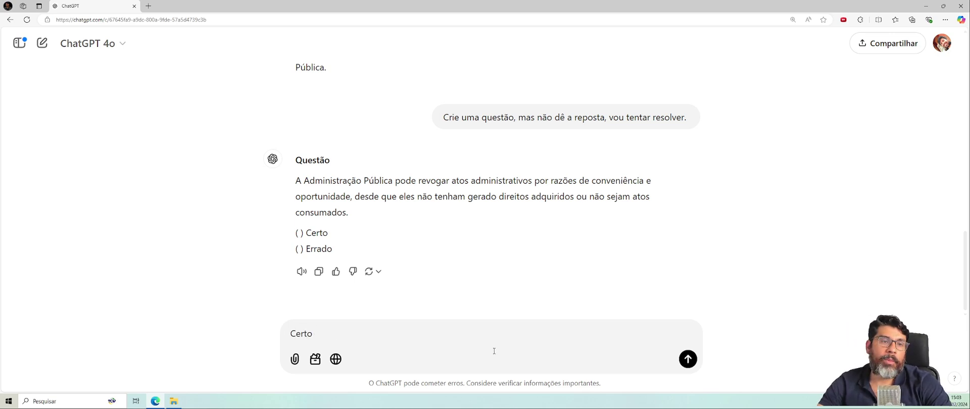
type(",poi")
key("BackSpace")
key("BackSpace")
key("BackSpace")
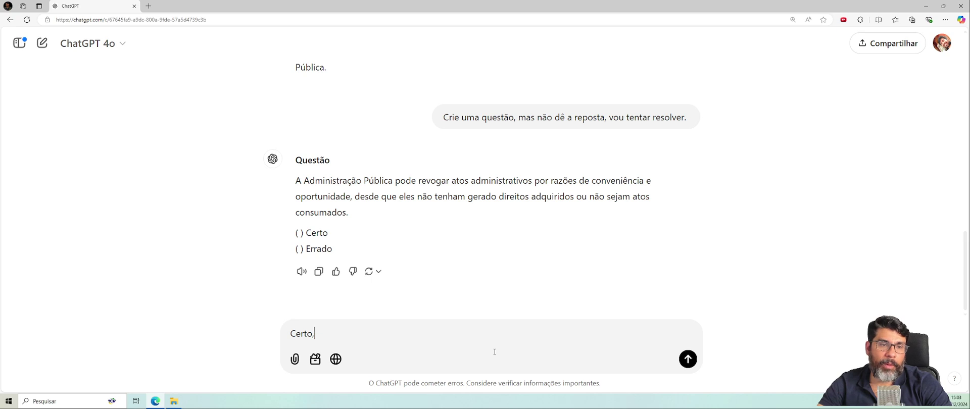
type("pois")
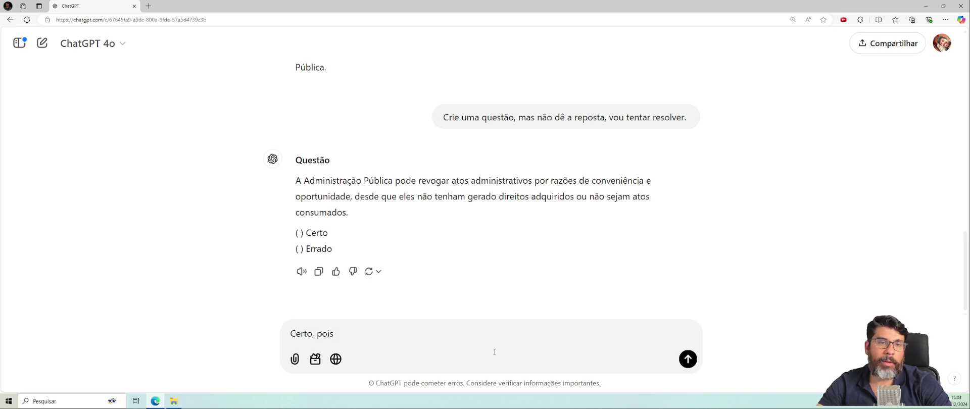
type(" o direito")
key("BackSpace")
key("BackSpace")
key("BackSpace")
key("BackSpace")
key("BackSpace")
key("BackSpace")
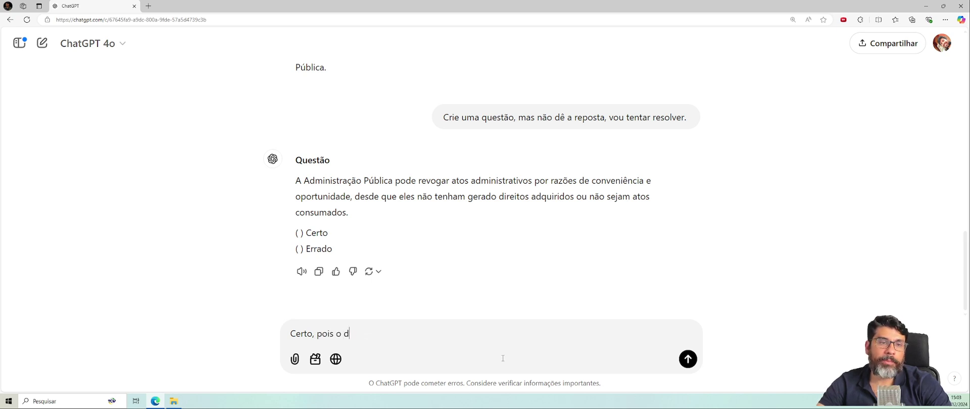
type("ireito adq")
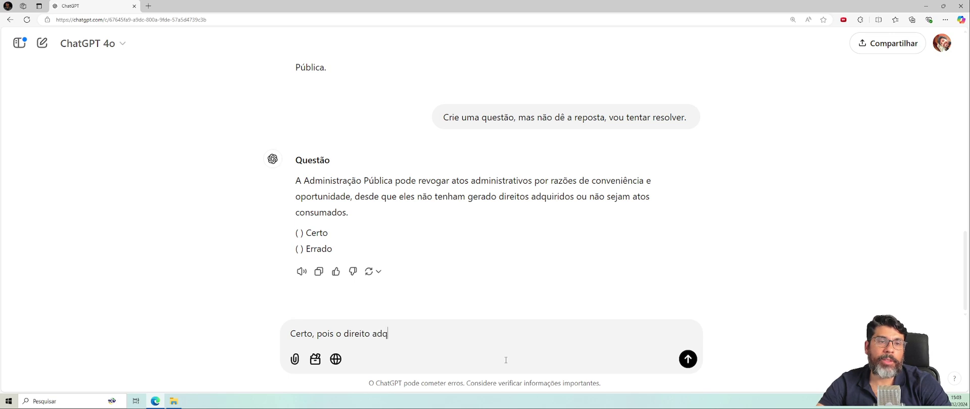
type("uirido é ")
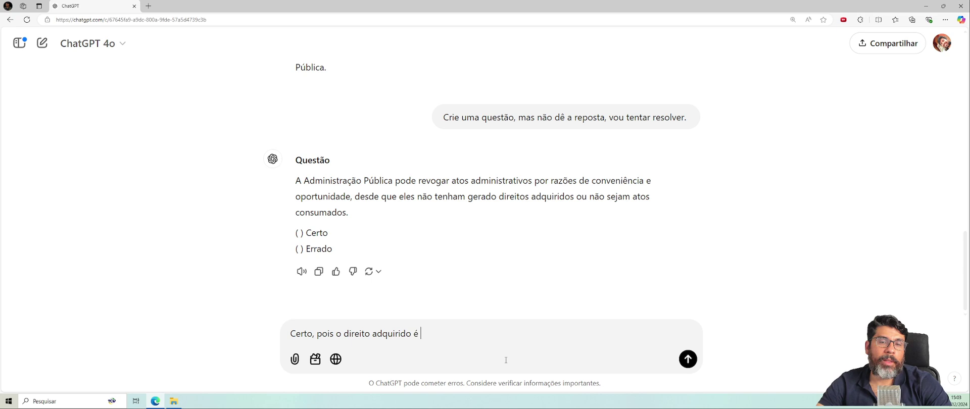
type("garanti")
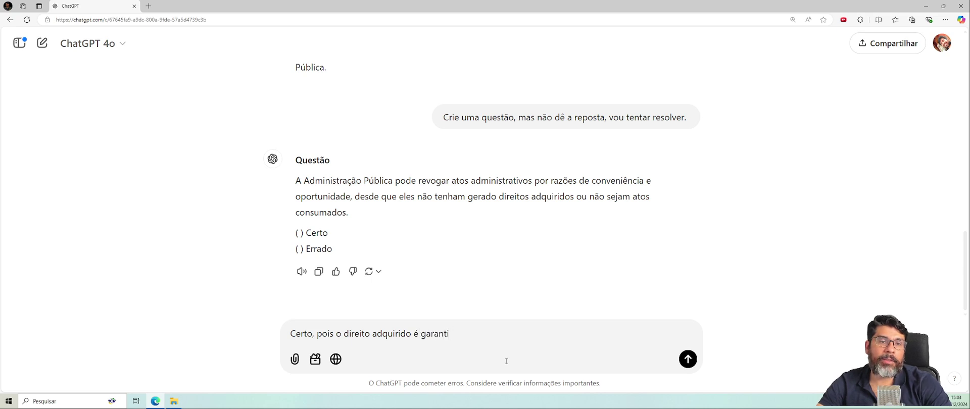
type("a constituciona")
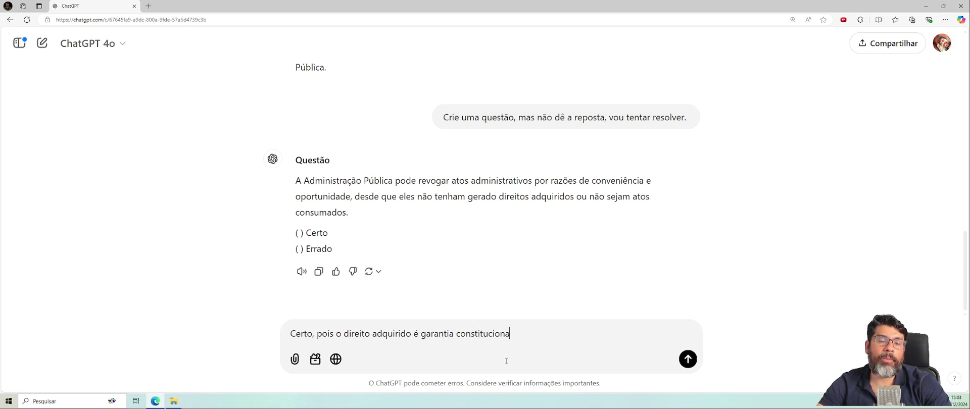
type("l e um ato ")
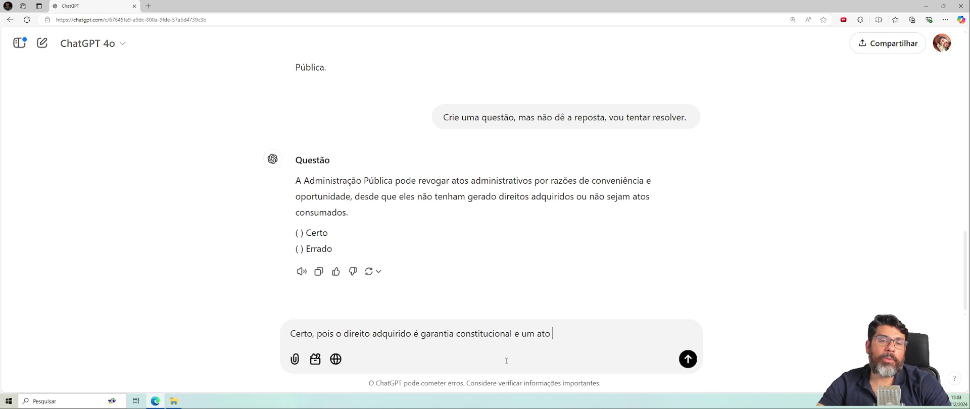
Step: Continue the answer with "consumado, se ele já foi consumado é um fato da vida."
type("cons")
type("umado")
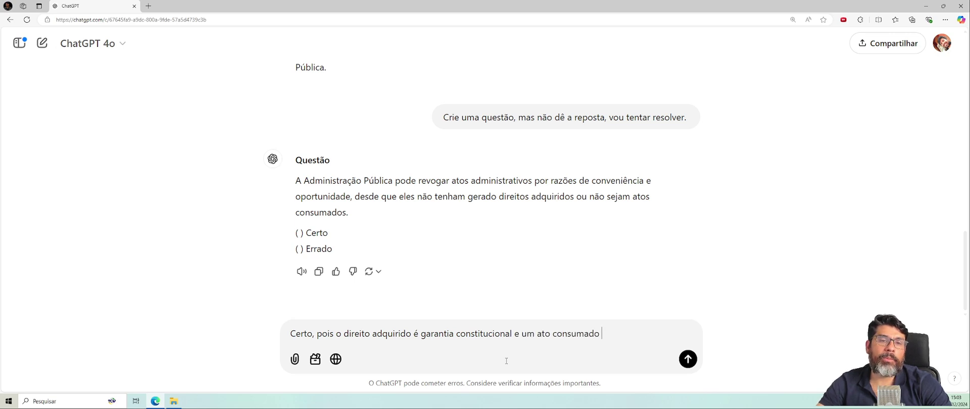
type(", se ele j")
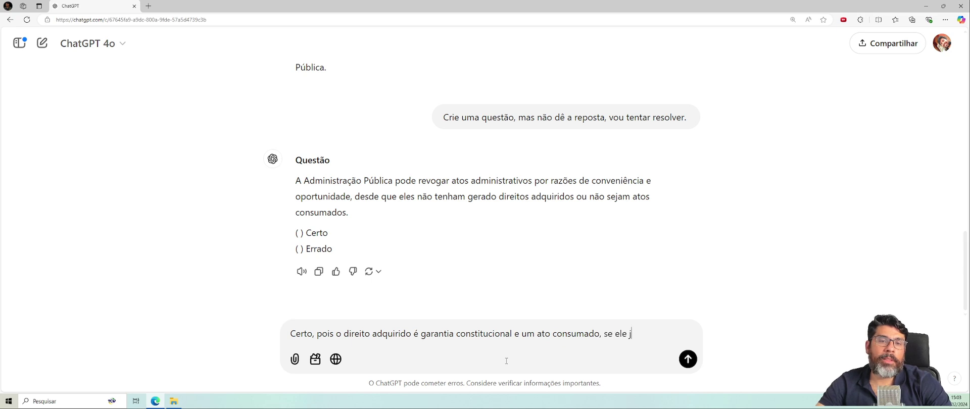
type("á foi consumado é um")
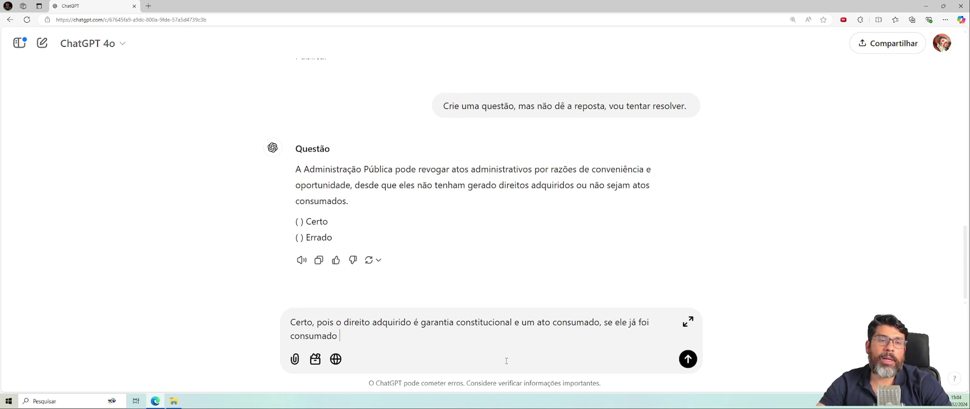
type("da vida")
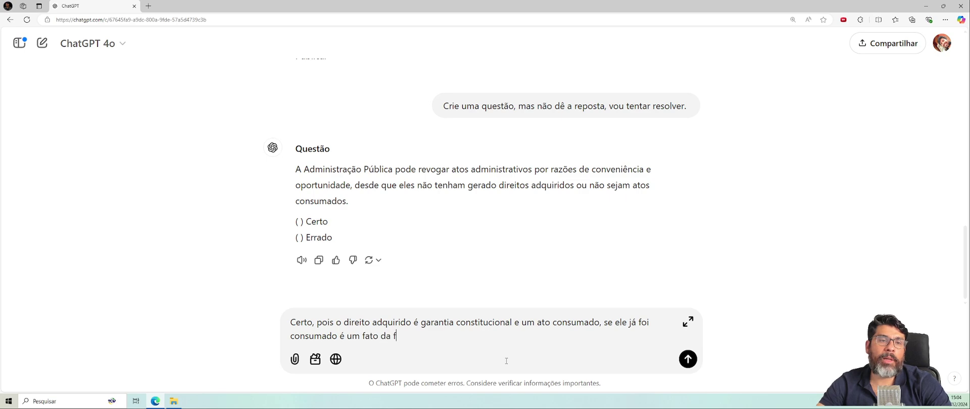
type(". ")
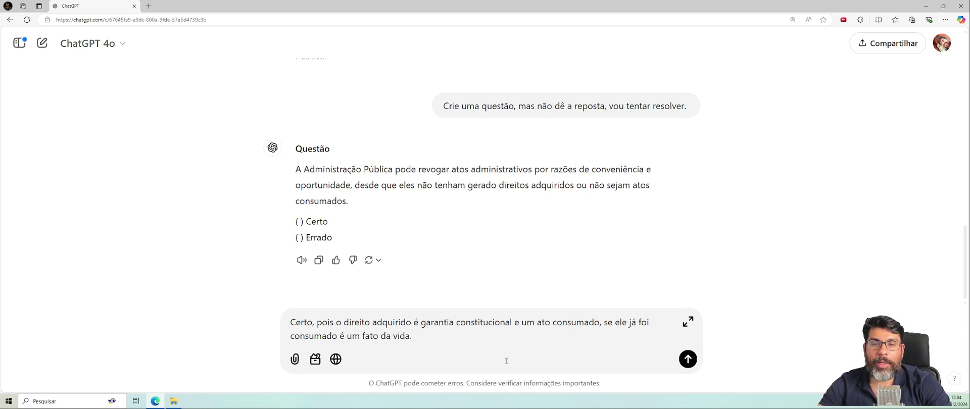
Step: End the answer with the question "Estou correto ?" and send it
type("C")
key("BackSpace")
type("Estou")
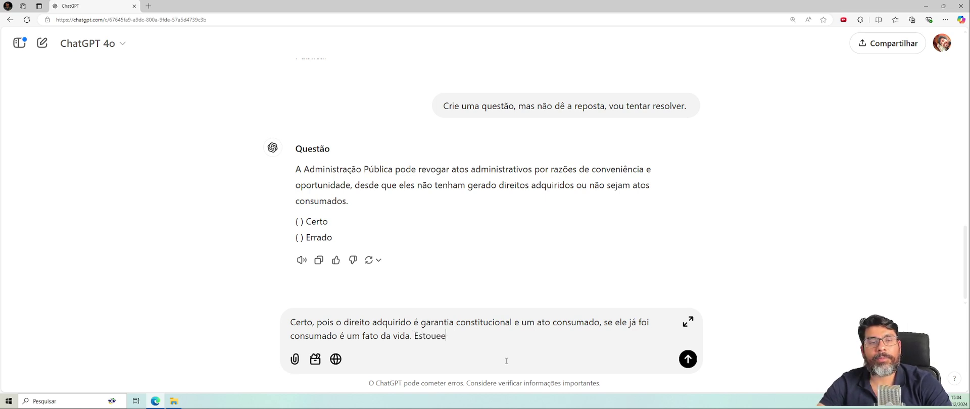
type(" correto ?")
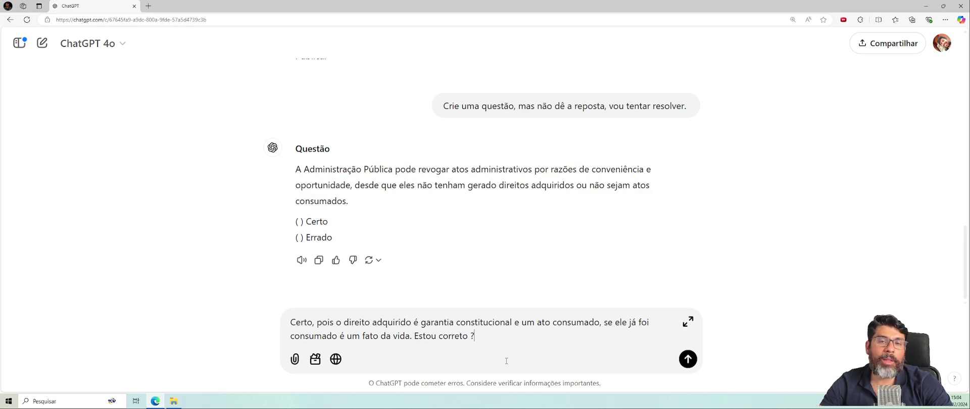
key("Return")
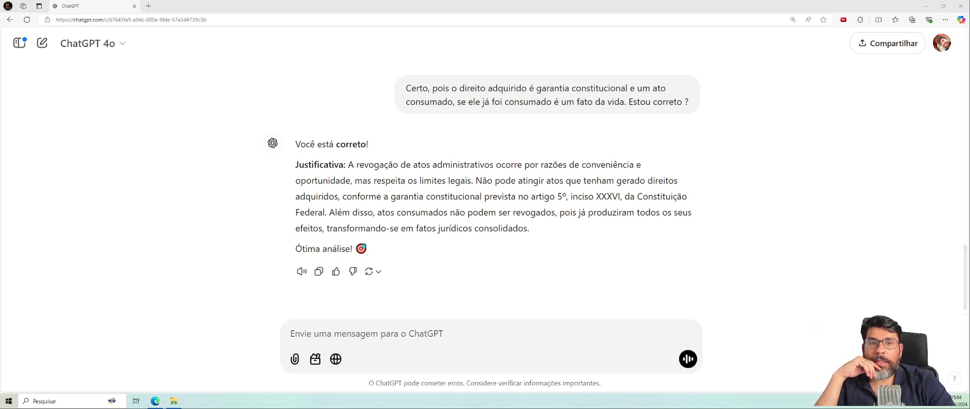
Step: Capture the FCC 2009 Agente Fiscal de Rendas multiple-choice question as a screenshot with Ferramenta de Captura
left_click(148, 7)
left_click(225, 6)
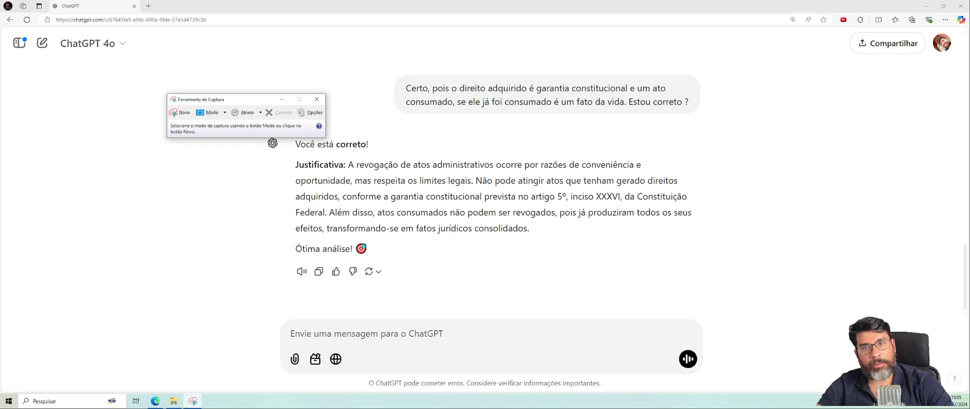
left_click(181, 112)
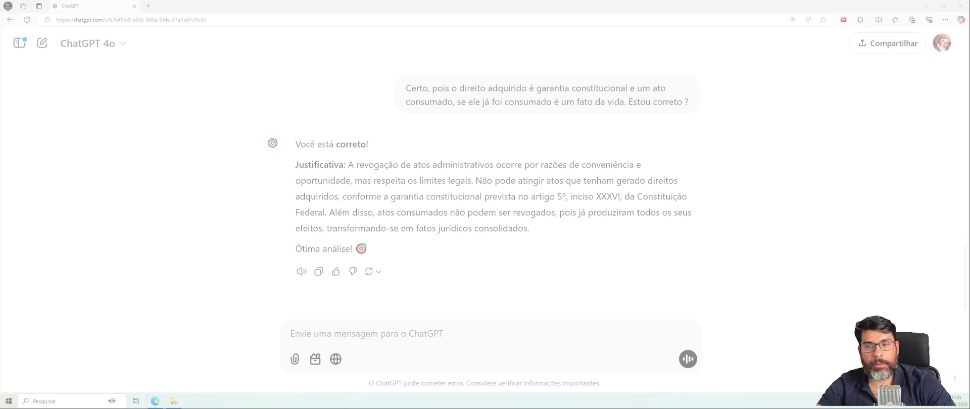
Step: Paste the captured question image into the chat message and send it without any text
left_click(391, 331)
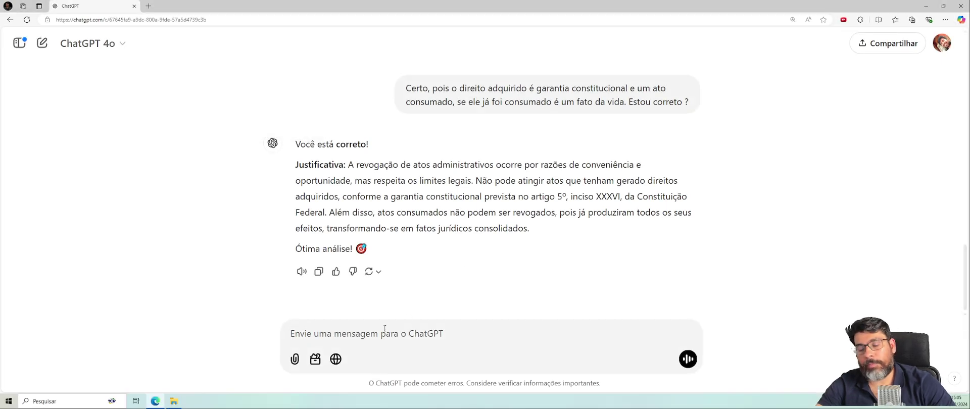
key("ctrl+v")
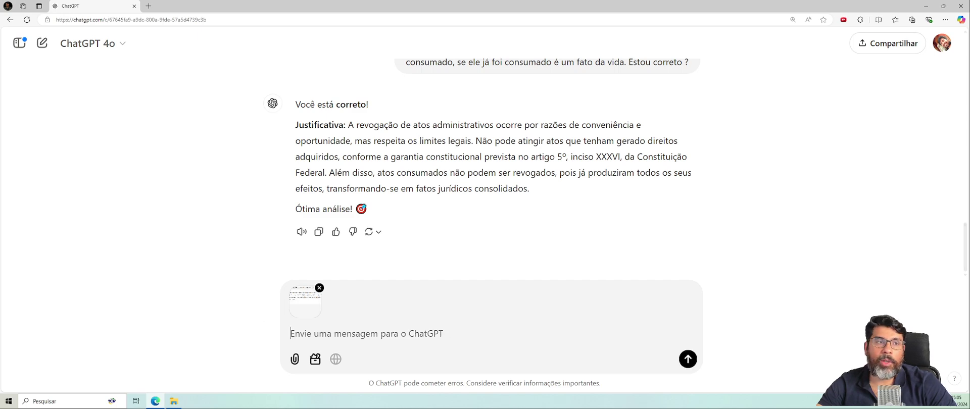
left_click_drag(969, 71, 969, 51)
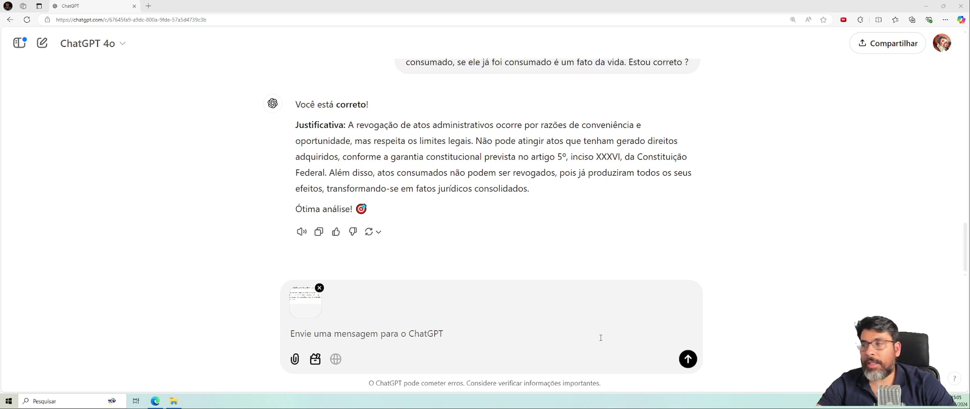
left_click(688, 360)
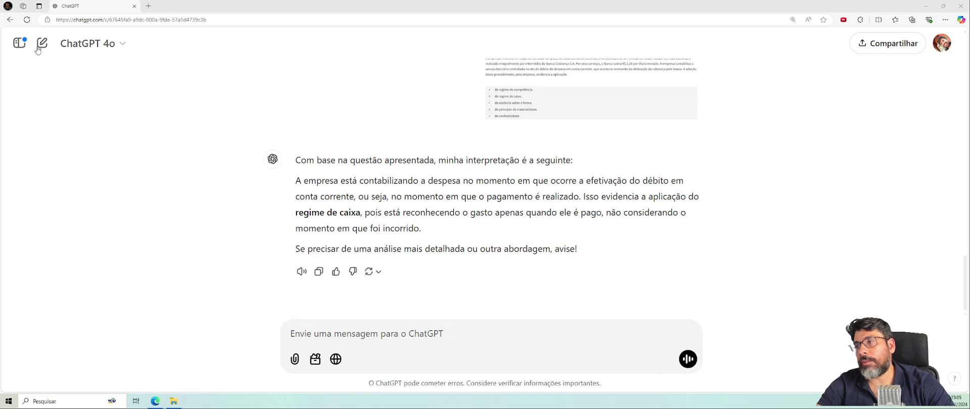
Step: Send the follow-up prompt "Poderia me explicar o que é regime de caixa ?"
left_click(344, 337)
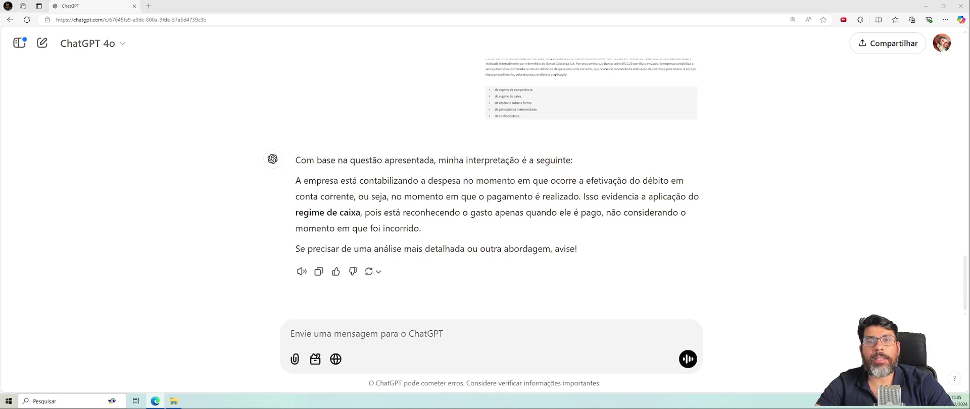
left_click(408, 336)
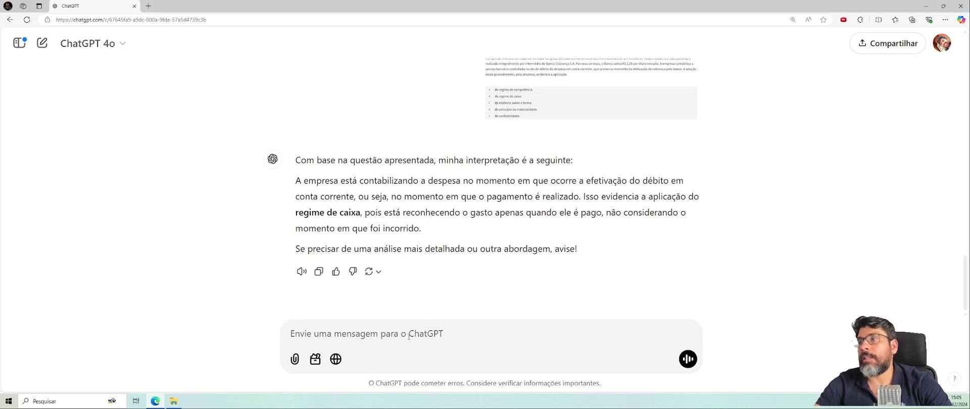
type("Pod")
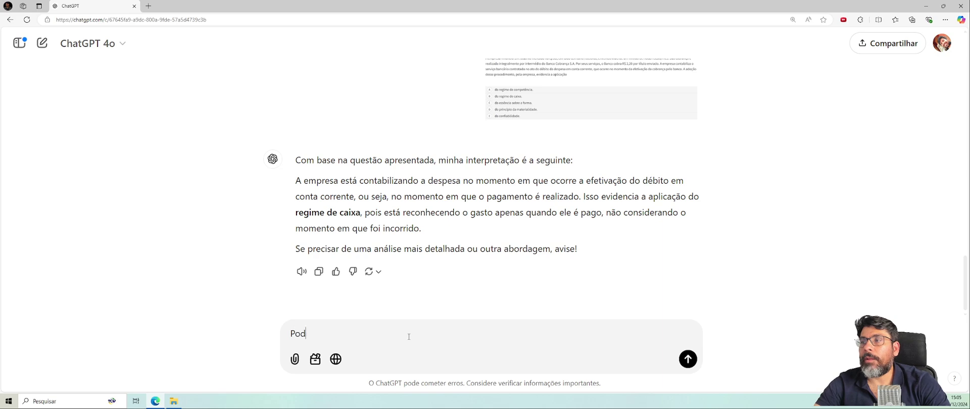
type("eria me explica")
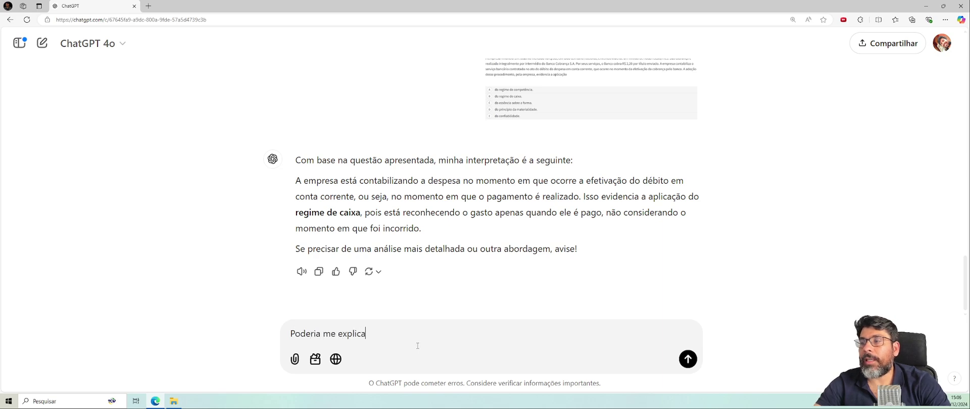
type("r oq ue é reg")
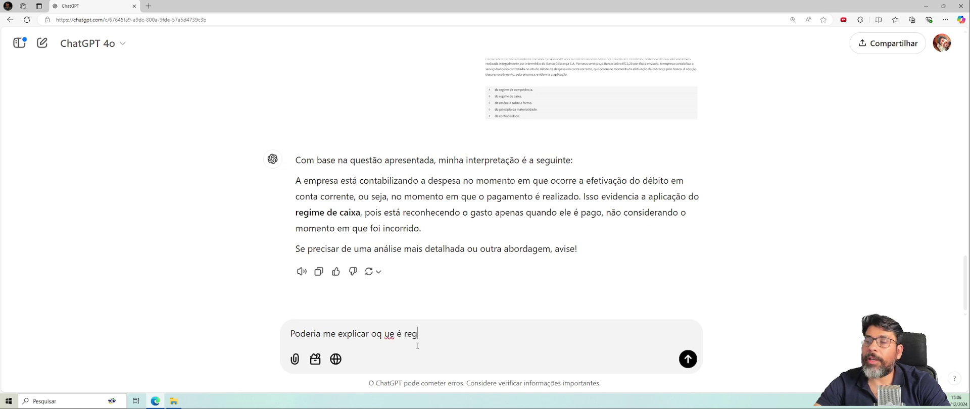
key("BackSpace")
key("BackSpace")
key("BackSpace")
key("BackSpace")
key("BackSpace")
key("BackSpace")
key("BackSpace")
key("BackSpace")
key("BackSpace")
type("qu")
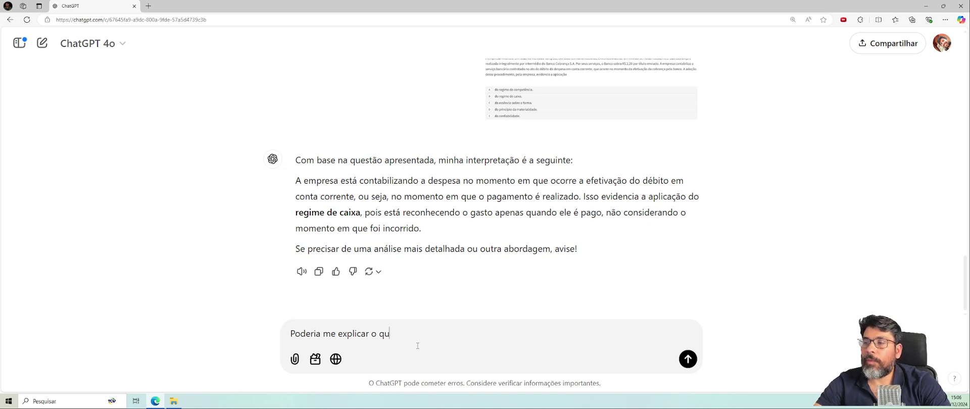
type("e é regime de caixa ?")
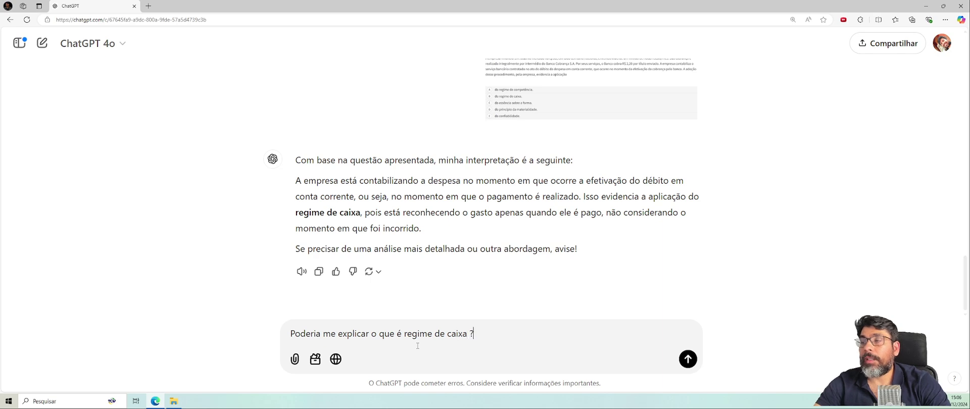
key("Return")
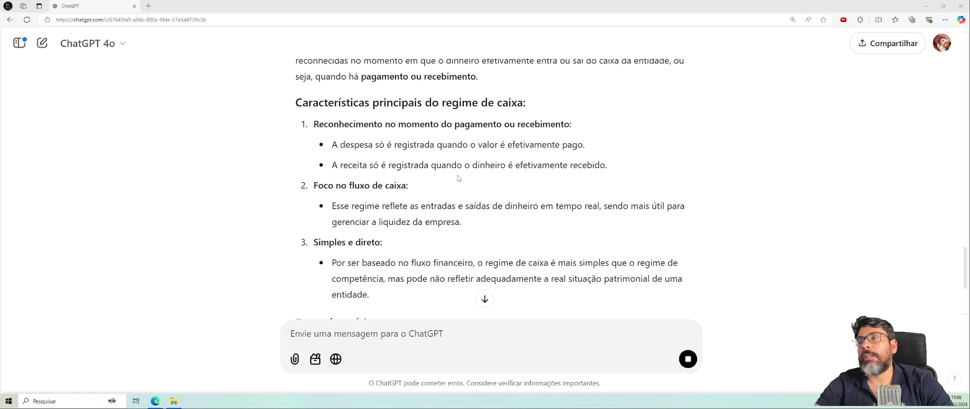
Step: Review the explanation of regime de caixa, and view the submitted question image enlarged to compare its alternatives
scroll(384, 195, "down", 3)
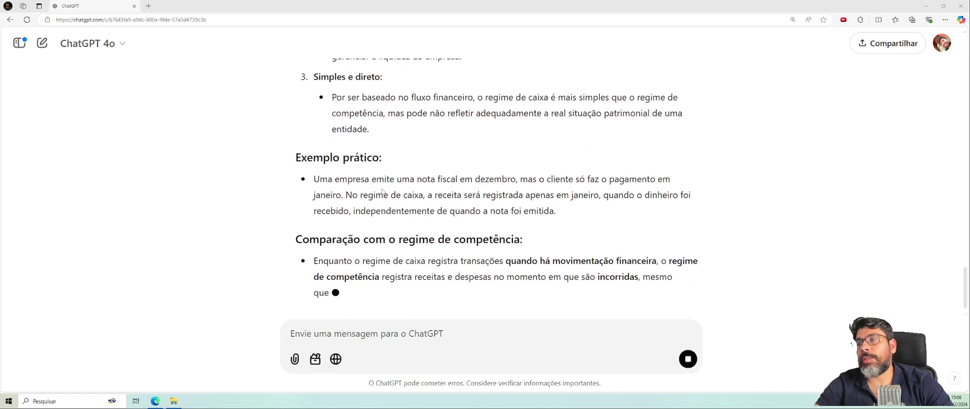
scroll(382, 192, "up", 10)
scroll(383, 187, "up", 3)
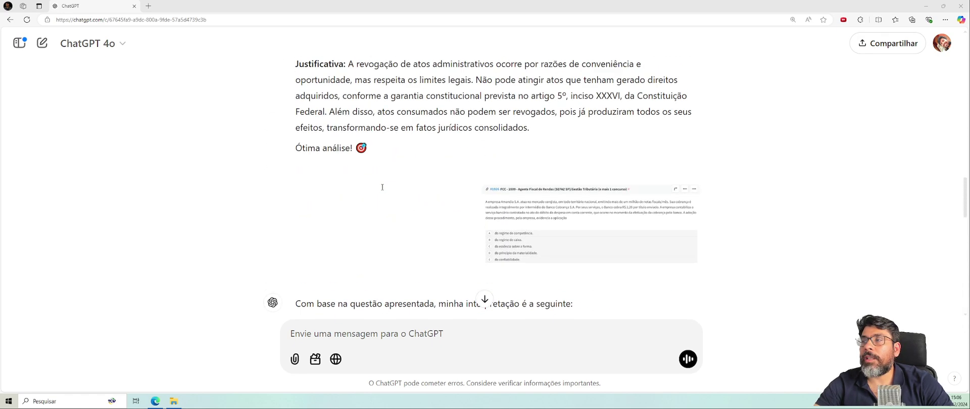
left_click(512, 214)
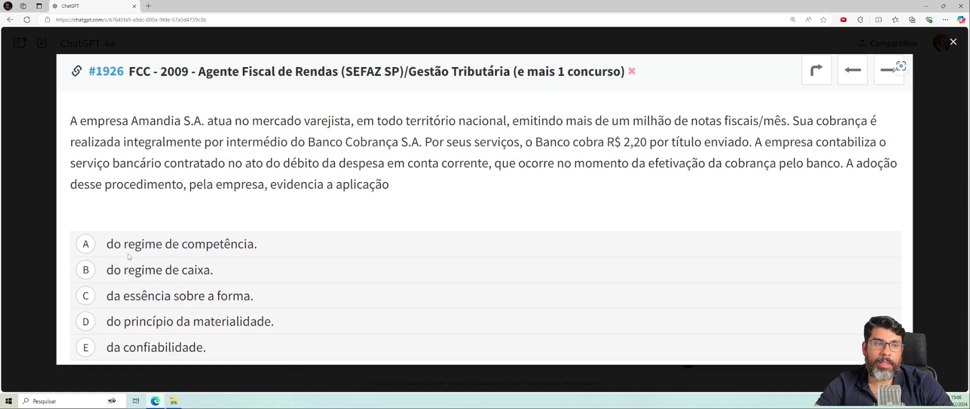
left_click(383, 377)
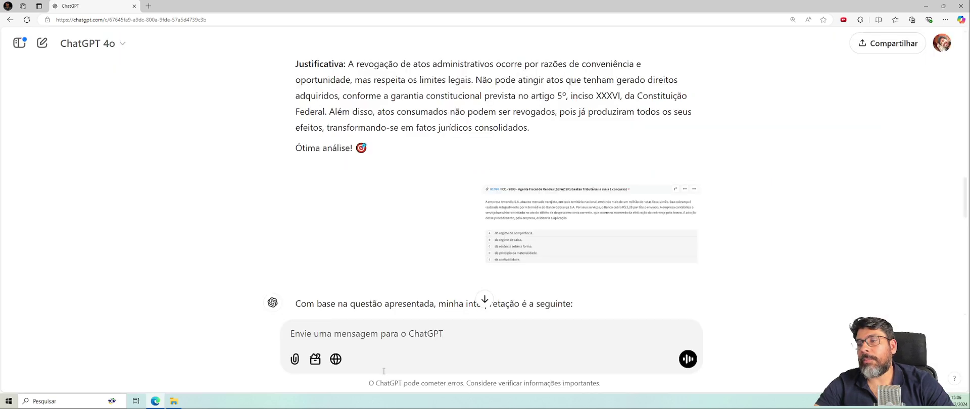
Step: Send the follow-up prompt "porque não pode ser a letra A ?" and go to its answer
type("por")
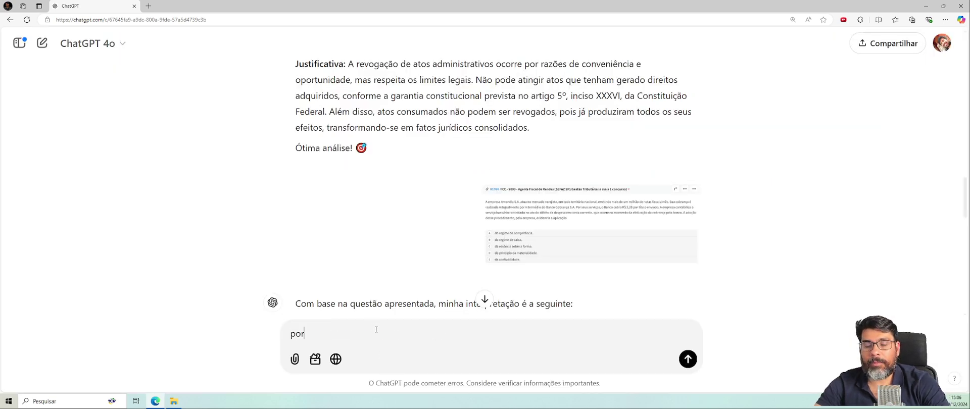
type("que não pode se")
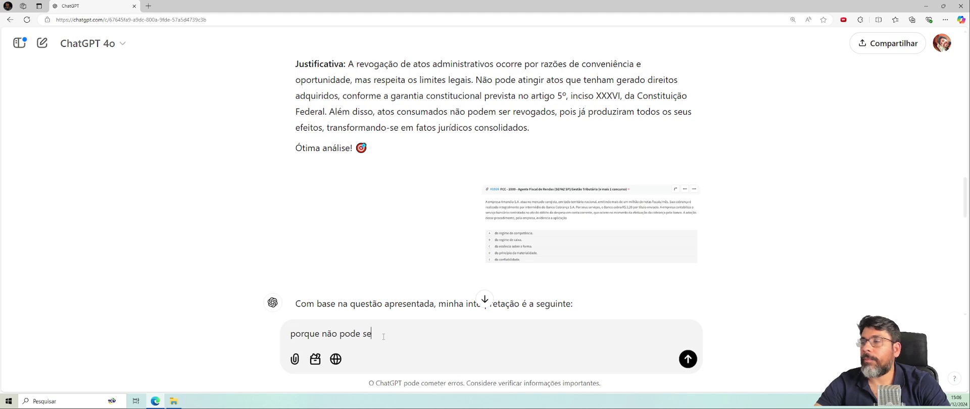
type("r a letra A?")
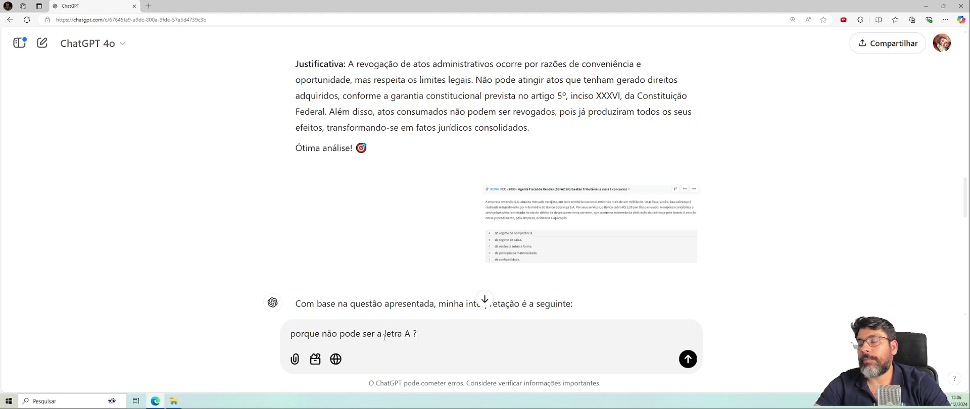
key("Return")
scroll(596, 263, "down", 20)
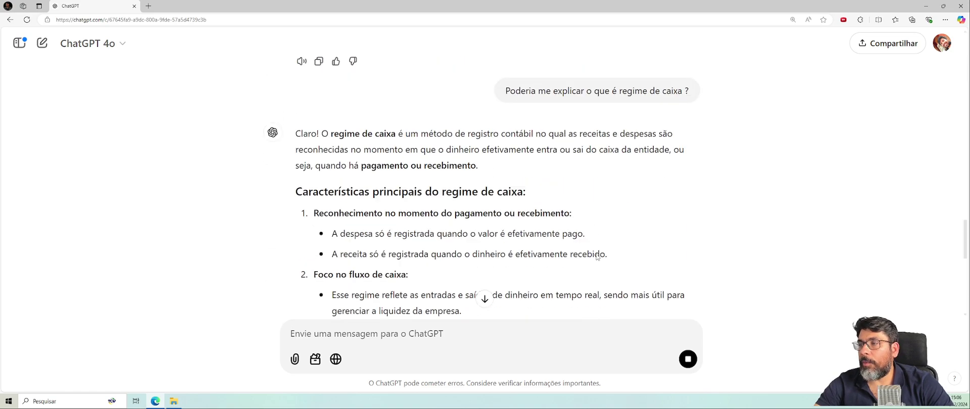
left_click(486, 298)
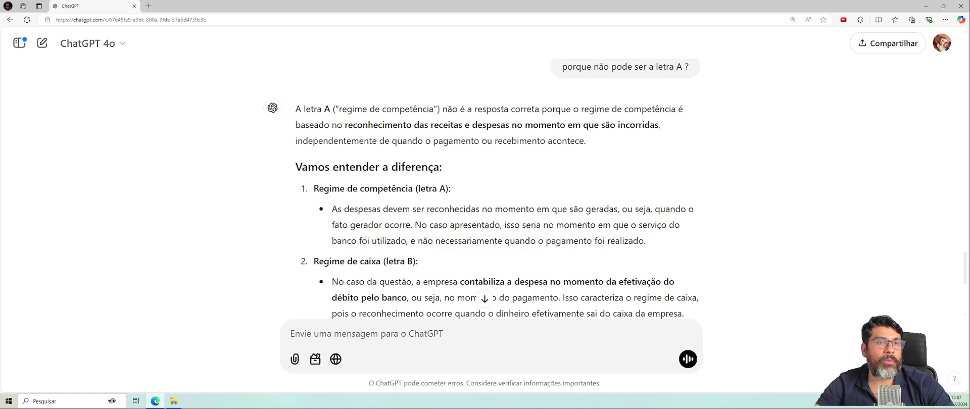
Step: Go back to the submitted question image and view it enlarged to reread its statement and alternatives
scroll(497, 240, "up", 10)
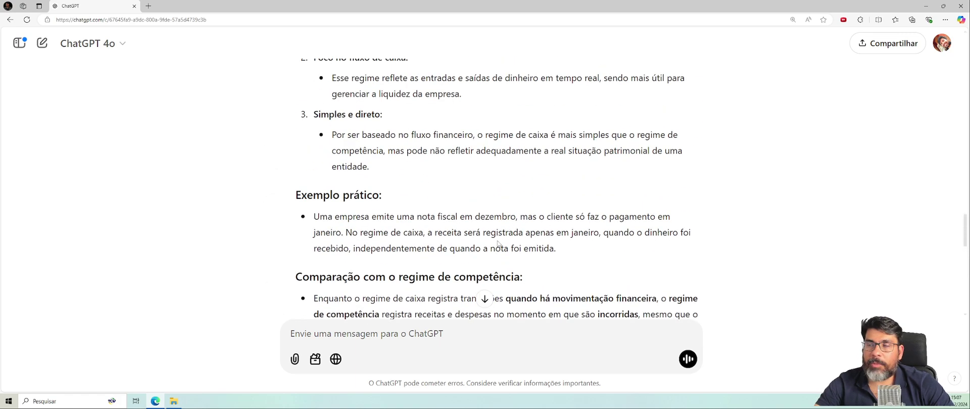
scroll(497, 240, "up", 10)
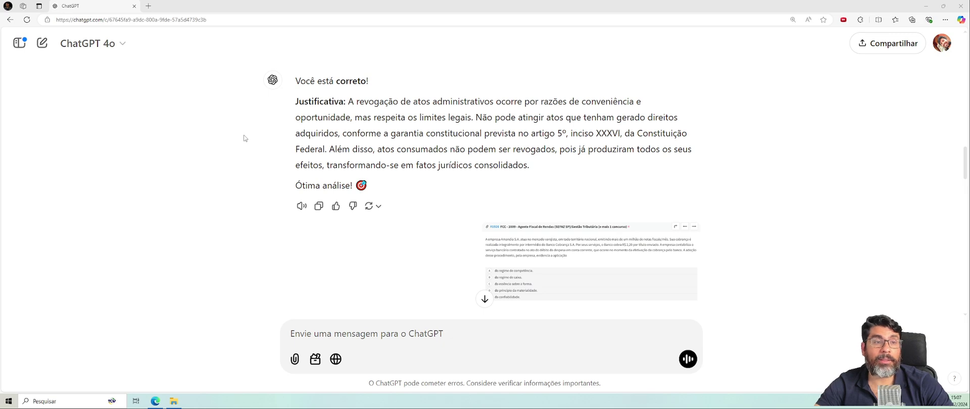
scroll(505, 227, "down", 5)
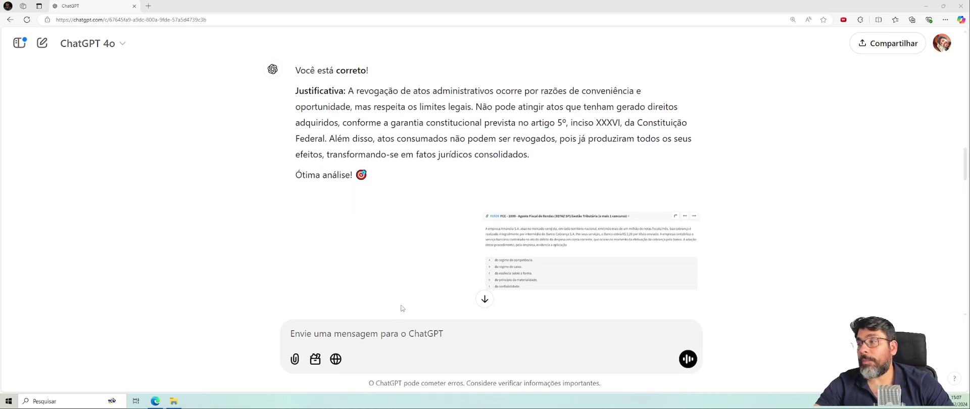
scroll(555, 192, "up", 3)
left_click(579, 170)
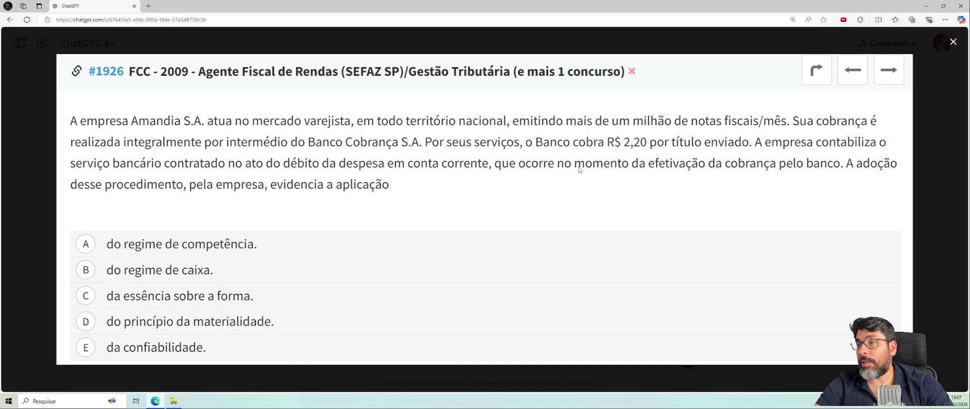
left_click(311, 381)
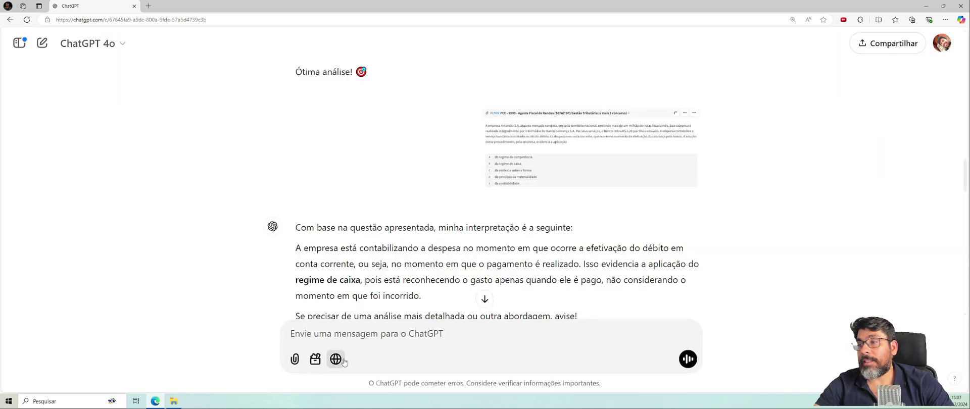
type("O que")
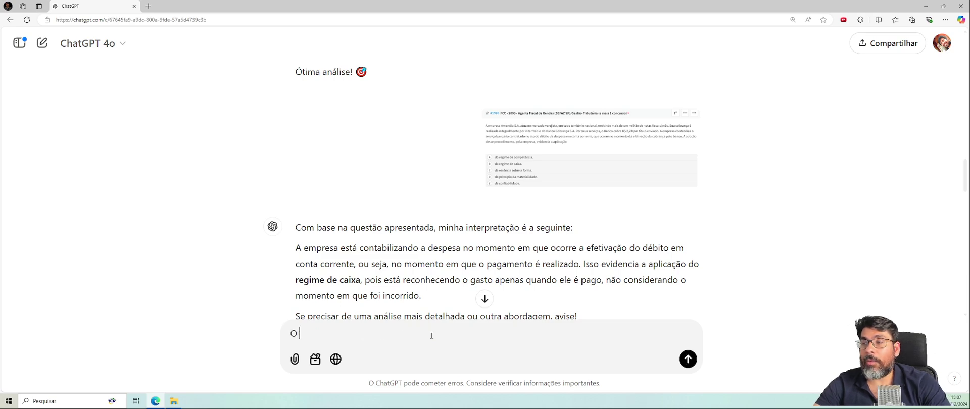
key("BackSpace")
key("BackSpace")
key("BackSpace")
key("BackSpace")
key("BackSpace")
key("BackSpace")
Step: Send the follow-up prompt "porque a letra C não se aplica ?" and go to its answer
type("pro")
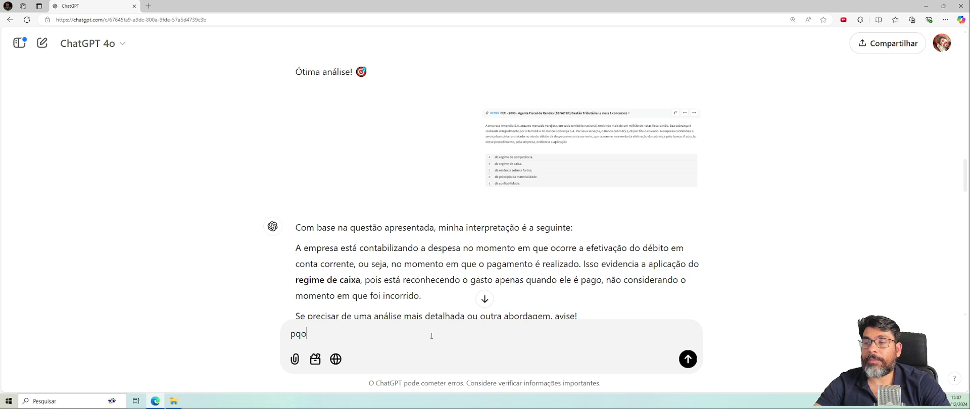
key("BackSpace")
key("BackSpace")
type("orque a le")
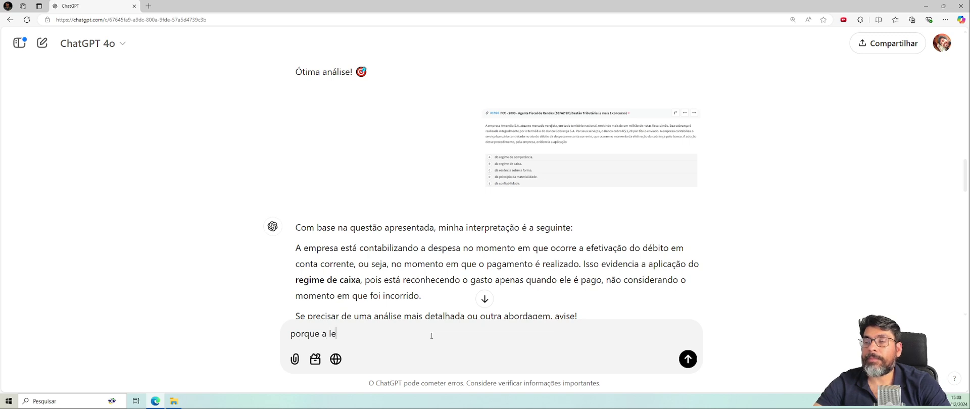
type("tra C não se aplica?")
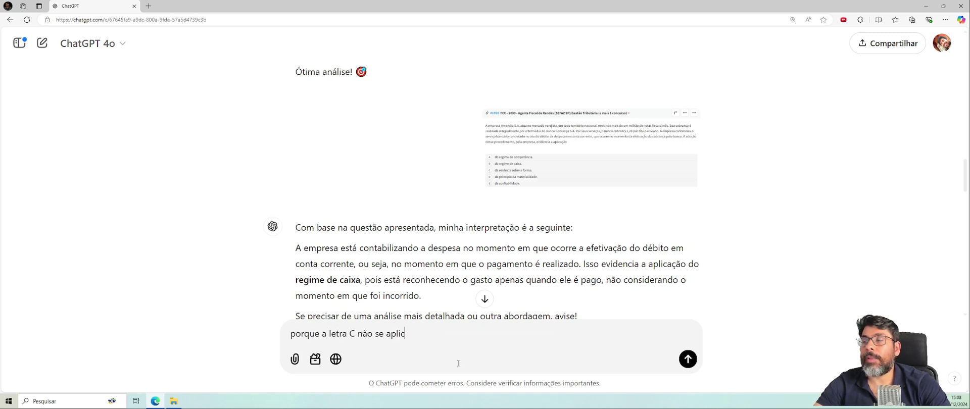
key("Return")
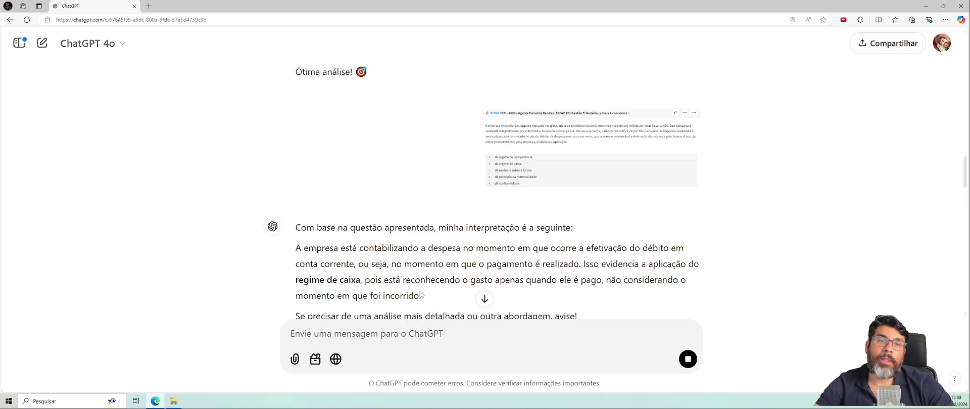
scroll(419, 292, "down", 10)
scroll(419, 292, "down", 15)
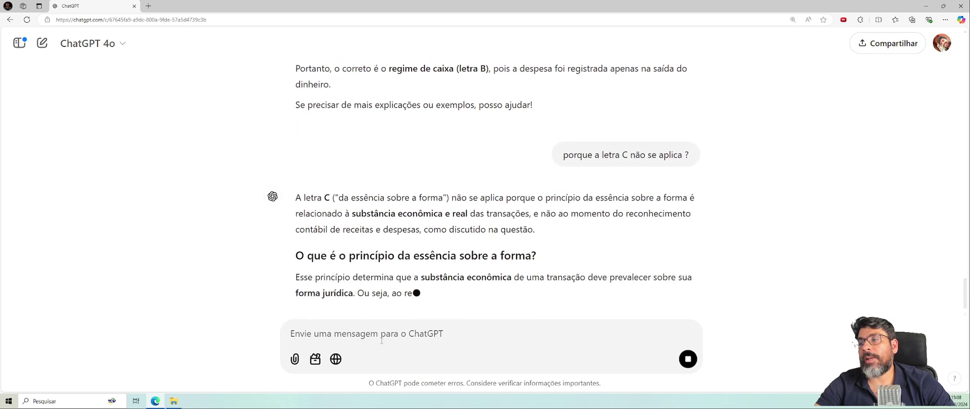
Step: Send the prompt "crie um exemplo simples para quem está comecando a estudar contabilidade de regime de competência."
type("cri")
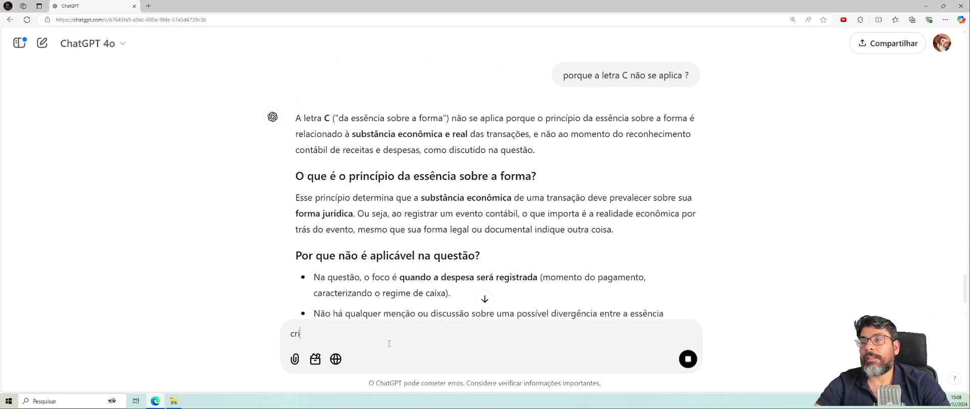
type("e um exemplo si")
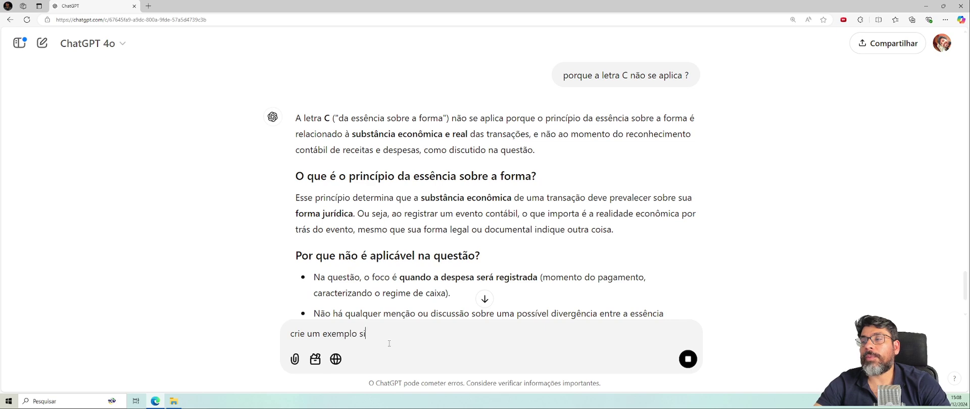
type("mples para quem e")
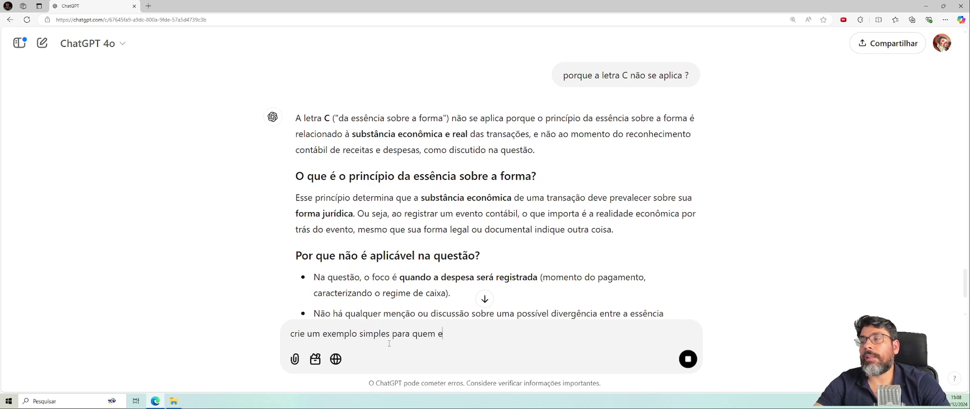
type("staá come")
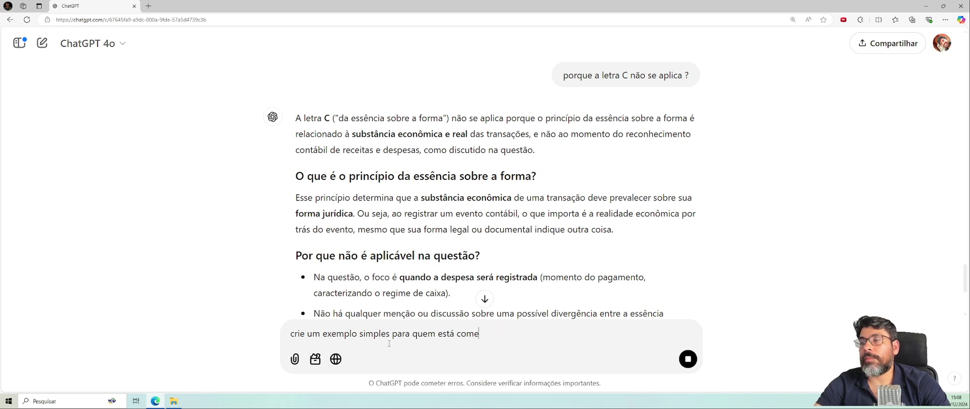
type("nancando a estudar co")
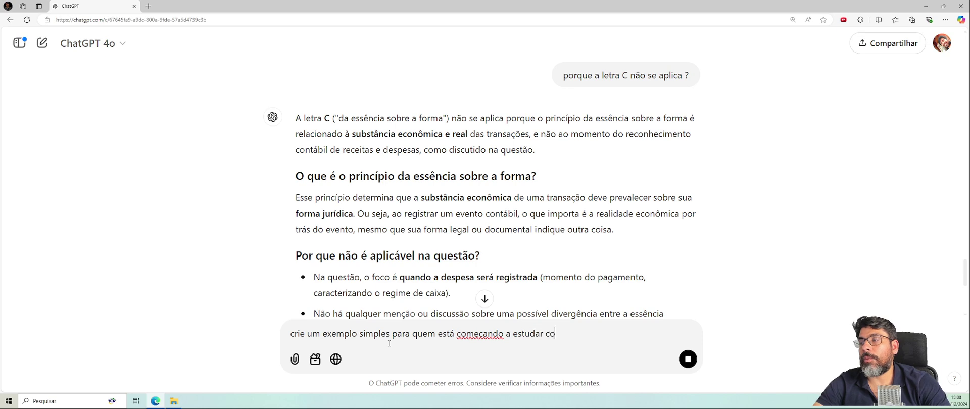
type("ntabilidade de regi,me")
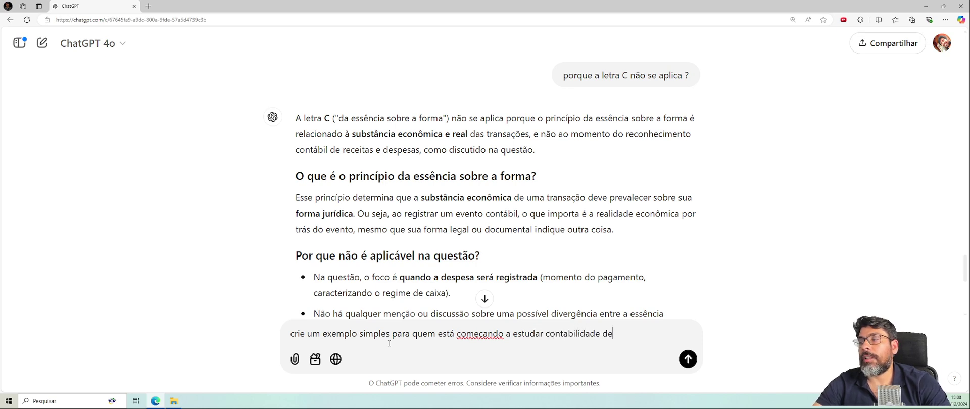
key("BackSpace")
key("BackSpace")
key("BackSpace")
type("me de competência")
key("Return")
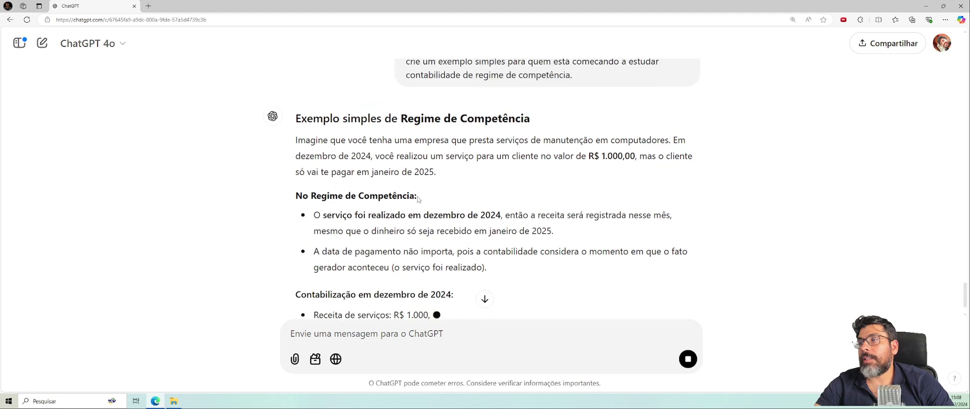
Step: Read the simple regime de competência example through to its closing summary
scroll(419, 196, "up", 3)
scroll(425, 221, "down", 2)
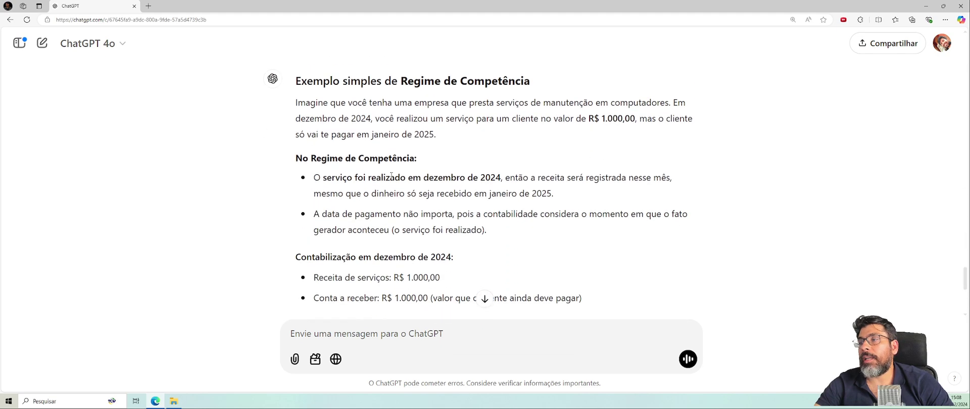
scroll(356, 216, "down", 2)
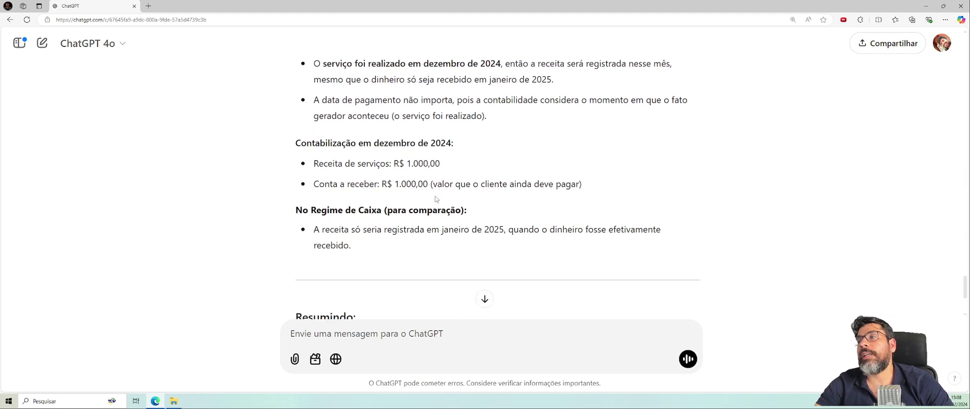
scroll(479, 215, "down", 2)
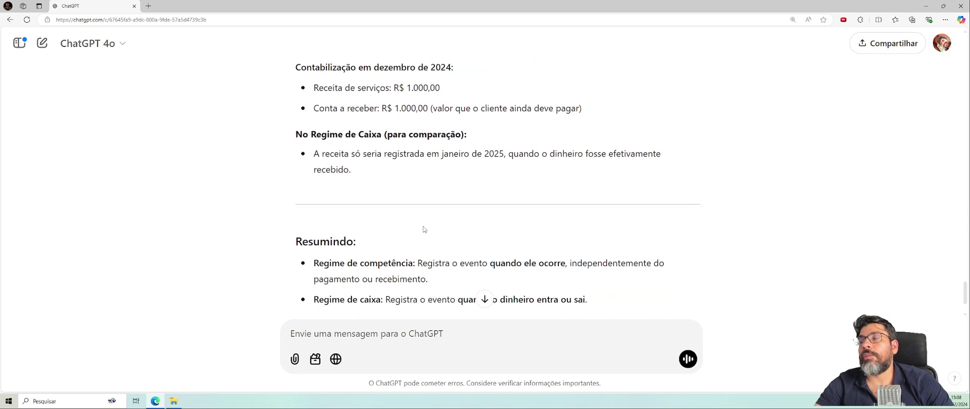
scroll(400, 222, "down", 2)
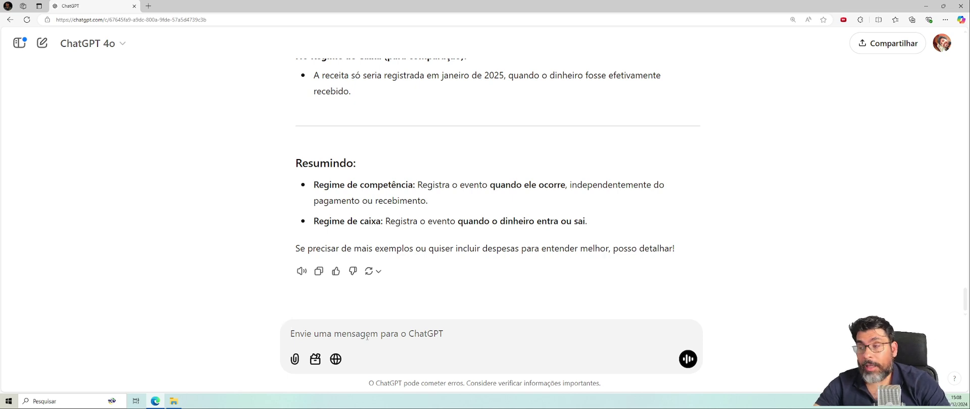
Step: Ask for a simulado with 3 questões de CERTO E ERRADO based on the conversation, without answers and only about the accounting topic covered
type("Com base no que ")
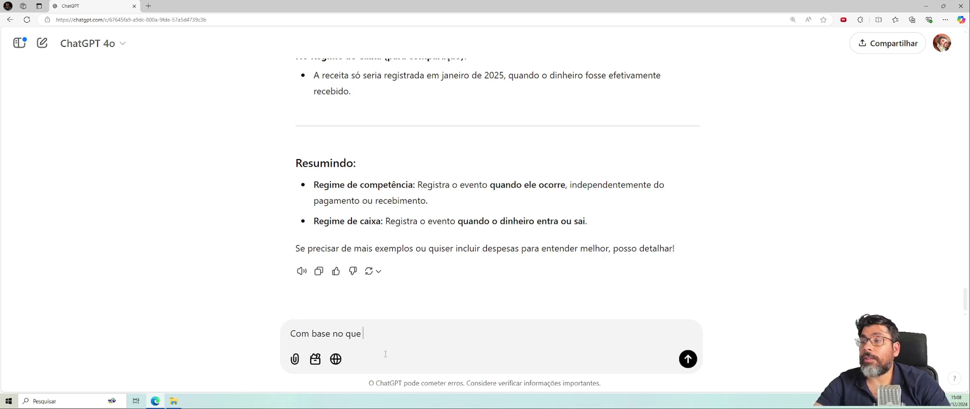
type("conversamos")
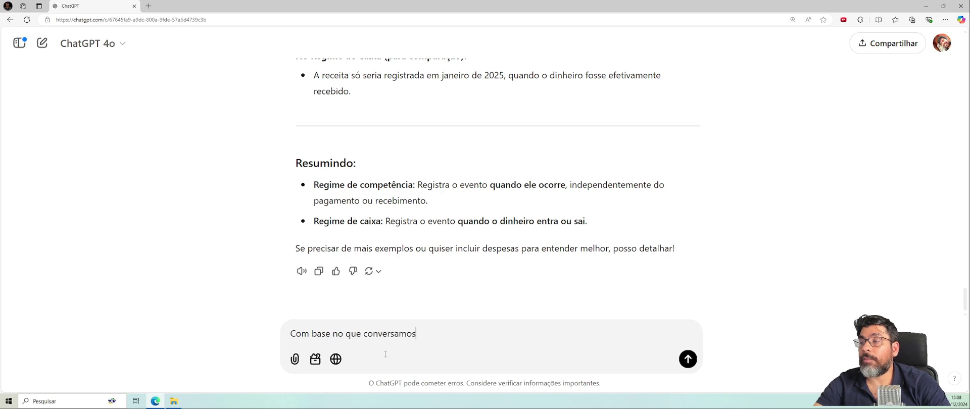
type(" crie um sim")
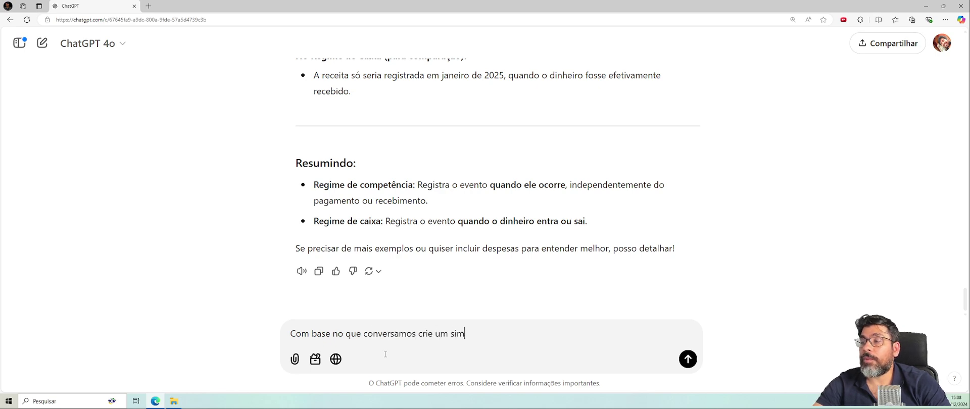
type("ulado com ")
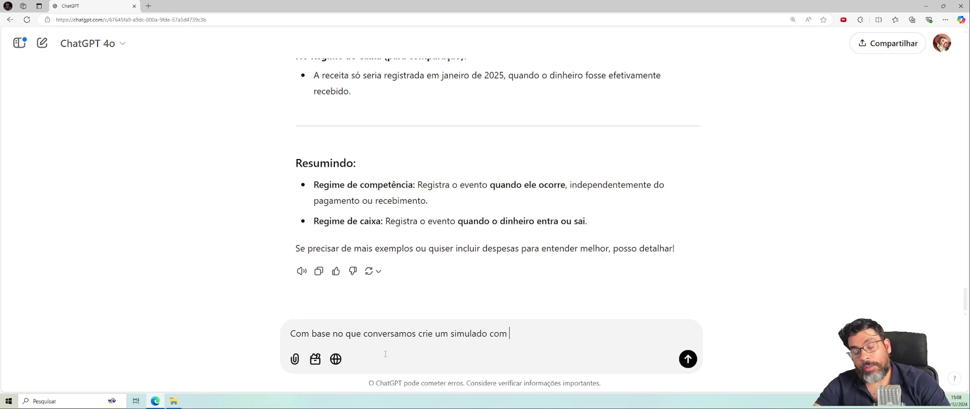
type("3 questõe")
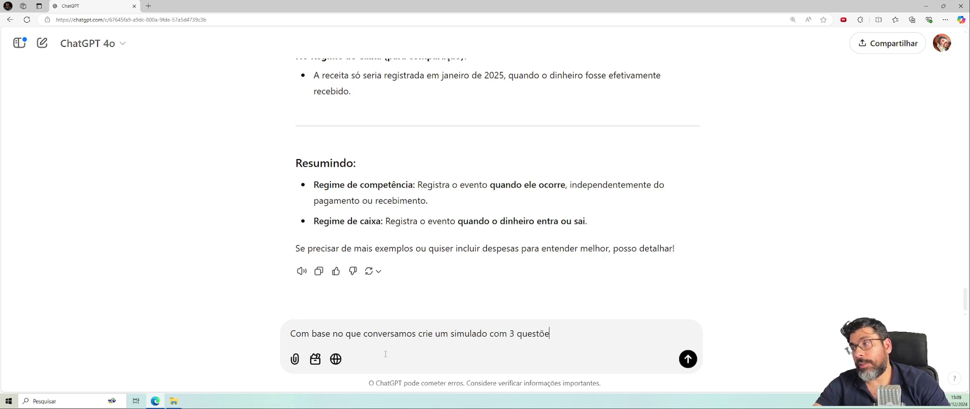
type("s de CERTO E E")
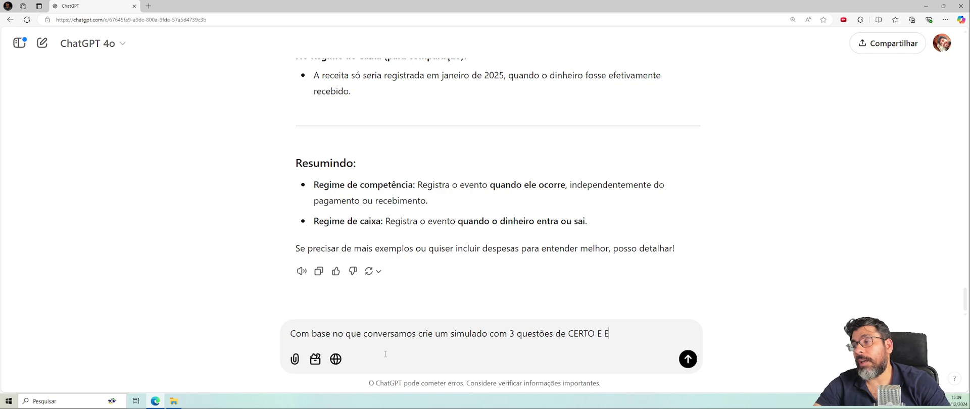
type("RRADO Não ")
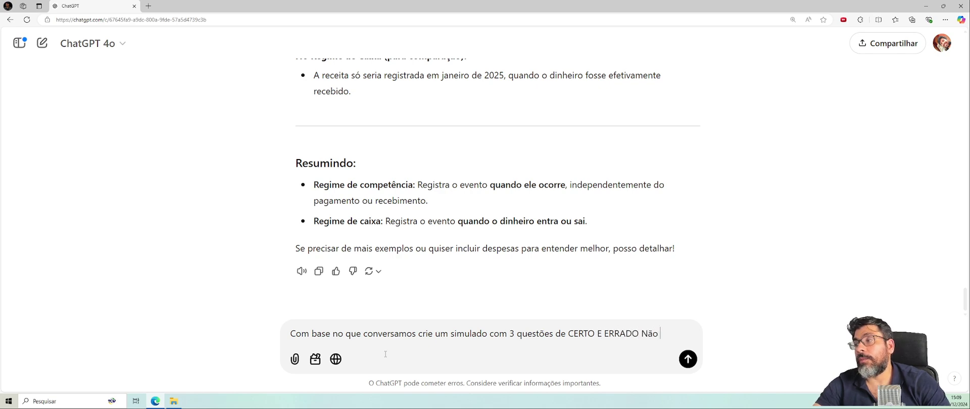
type("colocar as respost")
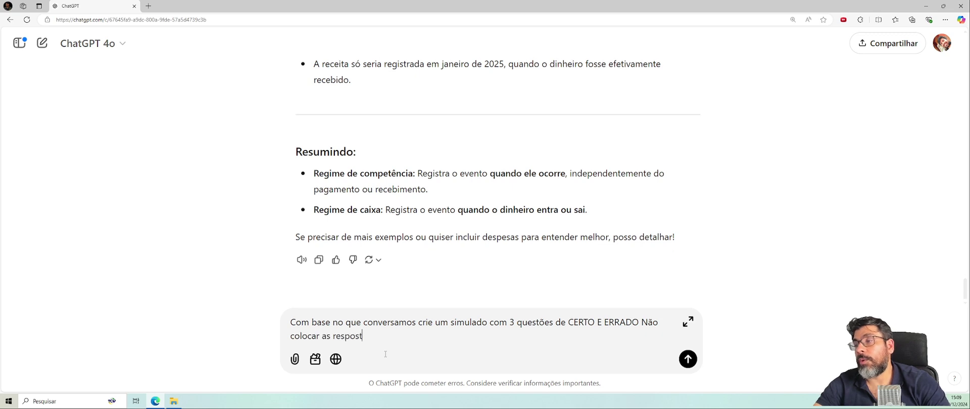
type("as vou tentar respond")
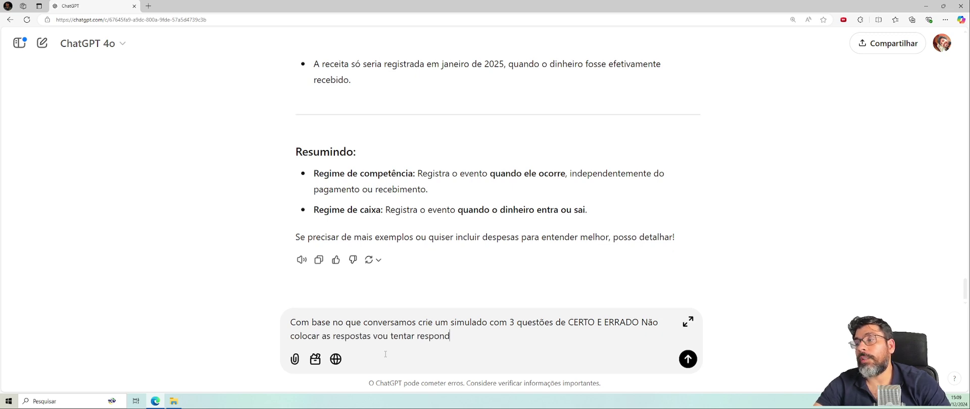
type("er... somente sob")
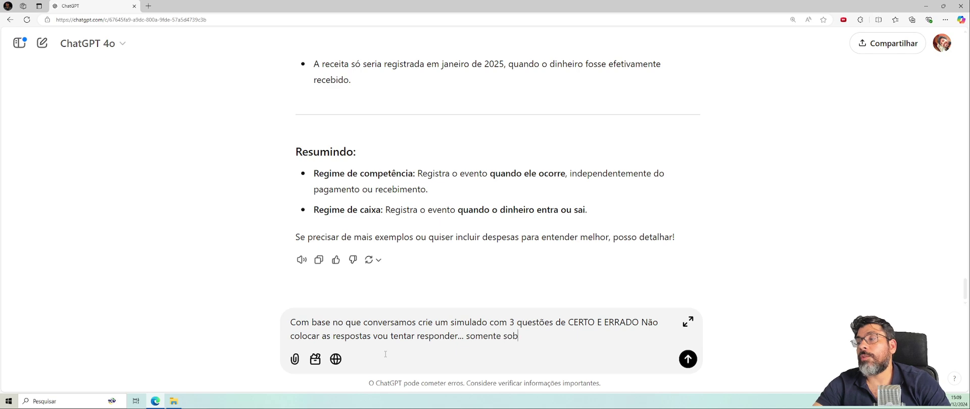
type("re o tó")
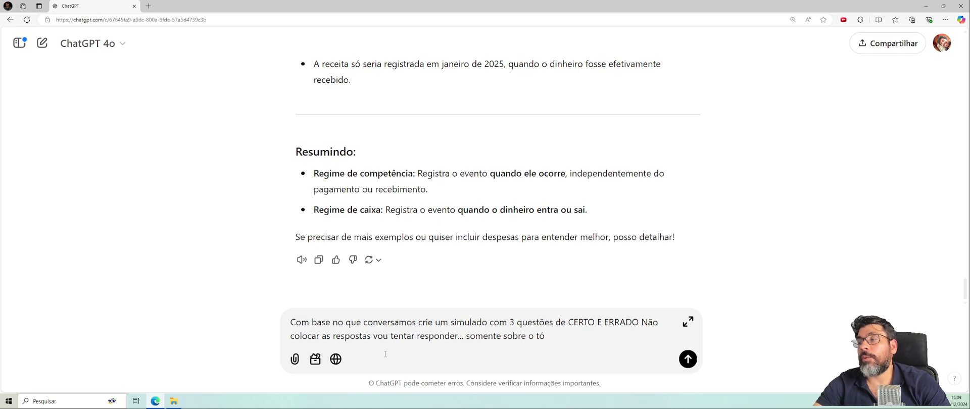
type("pico de contabildia")
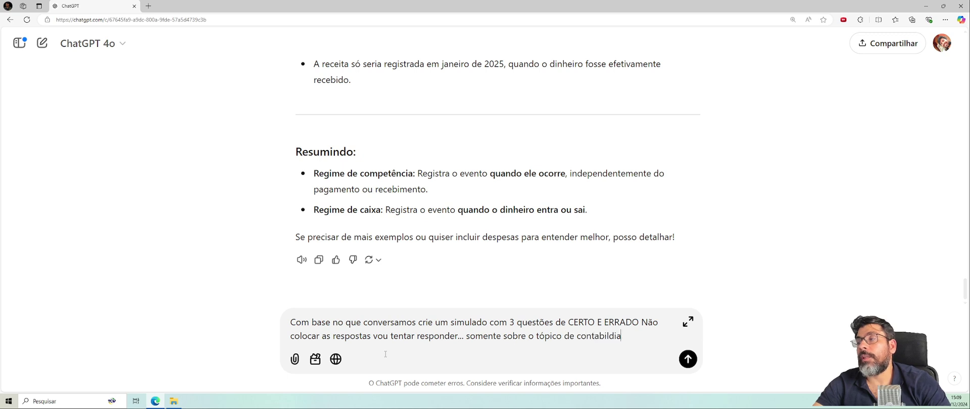
type("de que vbi")
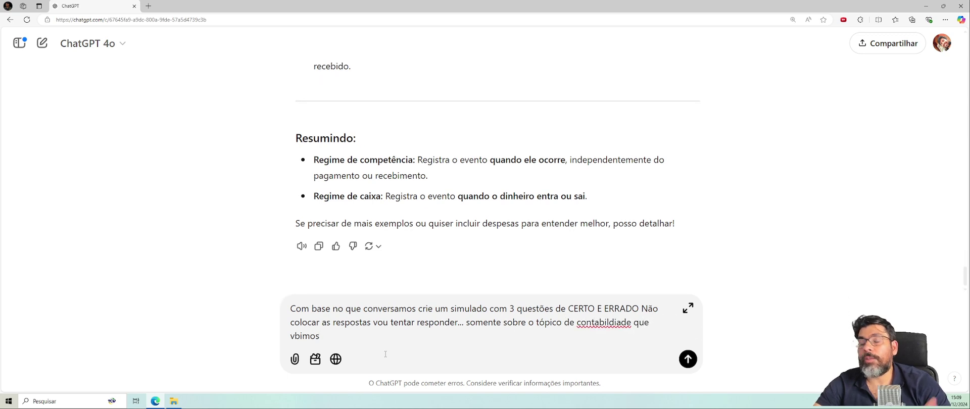
type("mos")
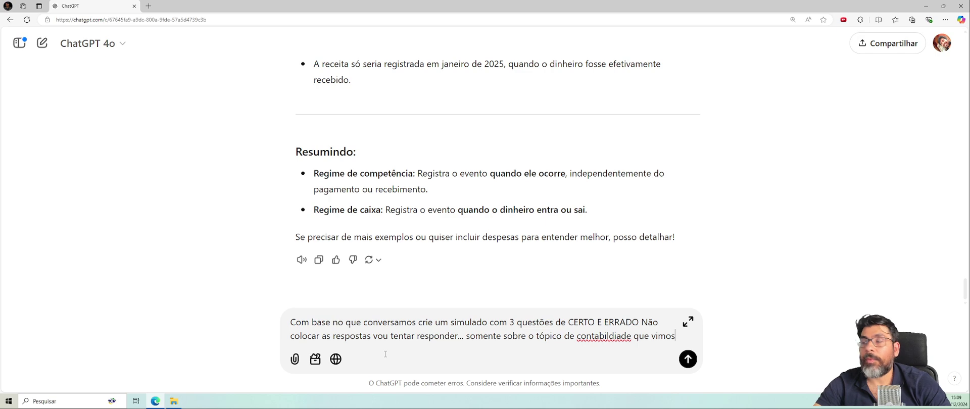
key("Return")
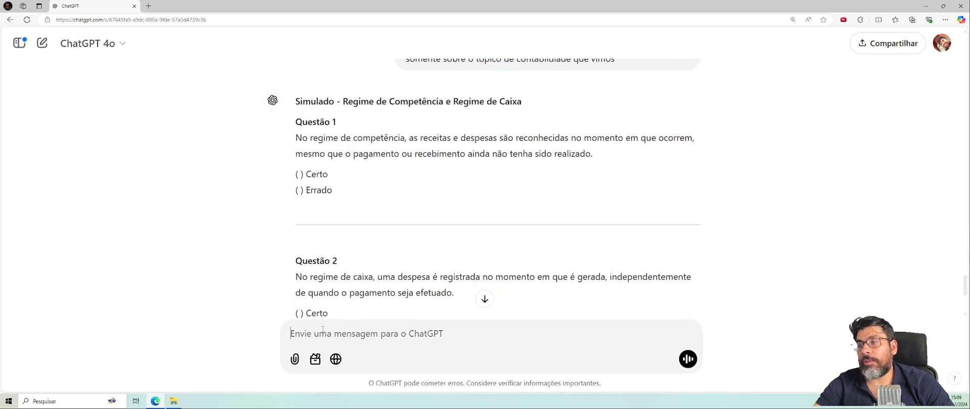
Step: Read the three simulado questions, submit the answers "1 - C 2 - E 3 - C" and go to the end of the correction
type("1 - C 2 -")
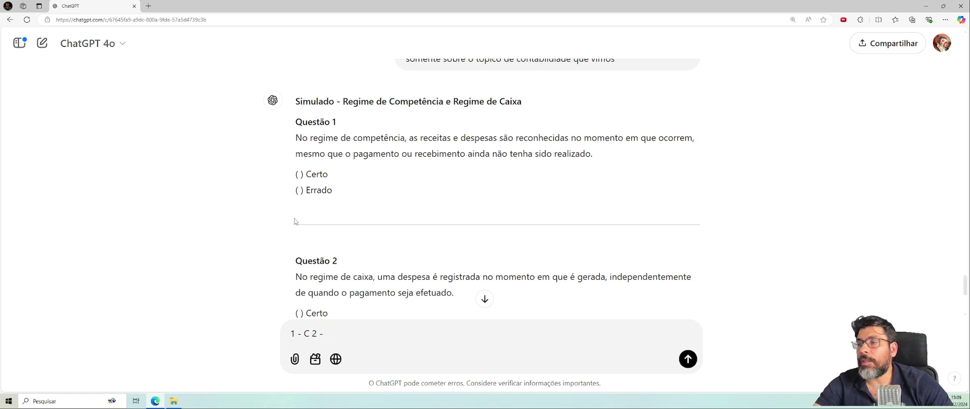
scroll(424, 219, "down", 2)
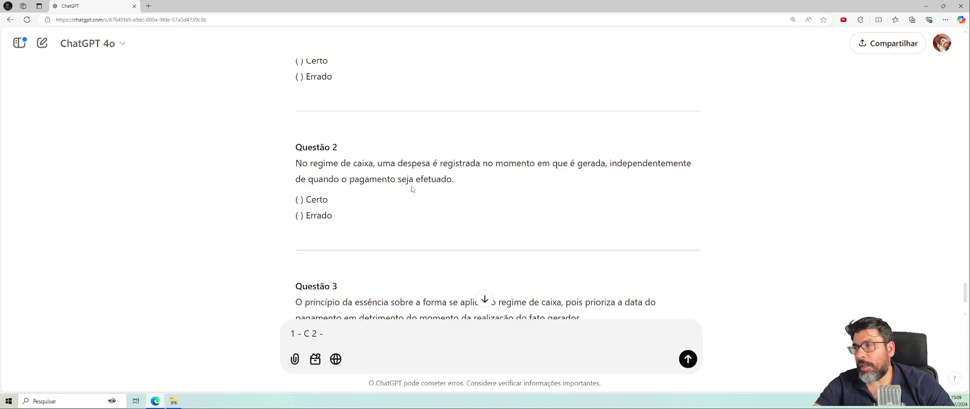
type("E")
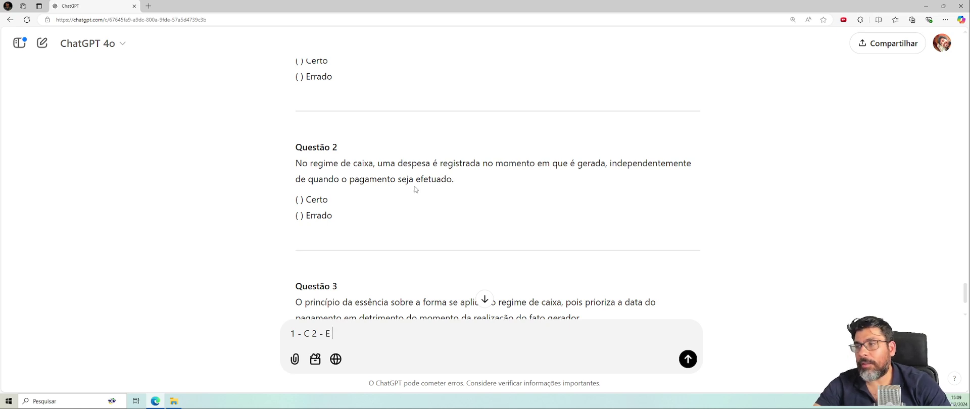
type(" 3 -")
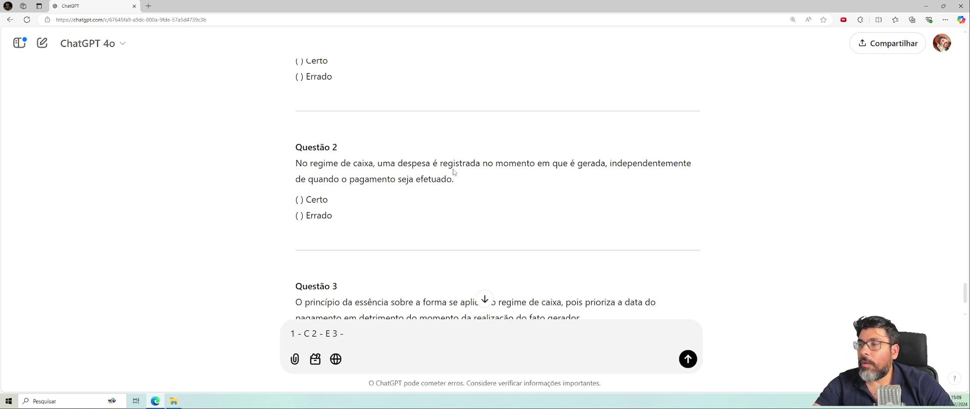
scroll(453, 173, "down", 2)
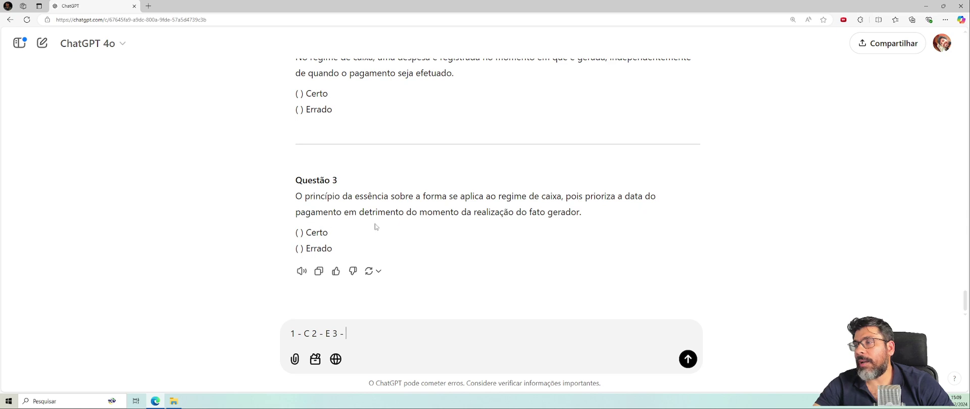
type("C")
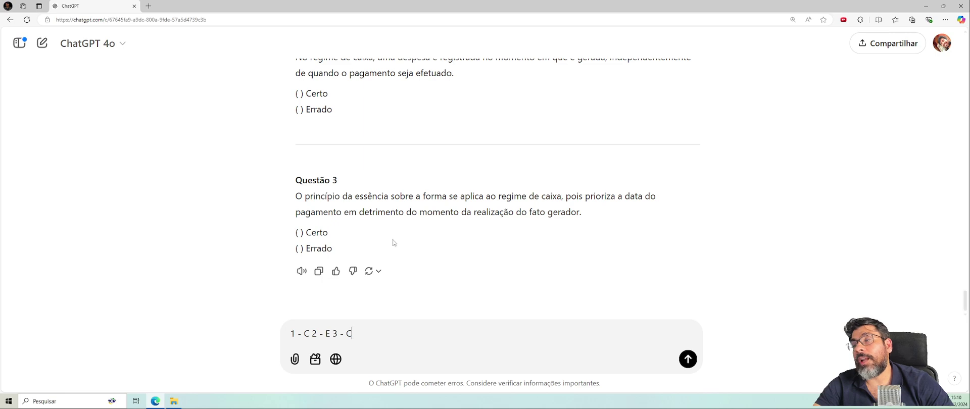
key("Return")
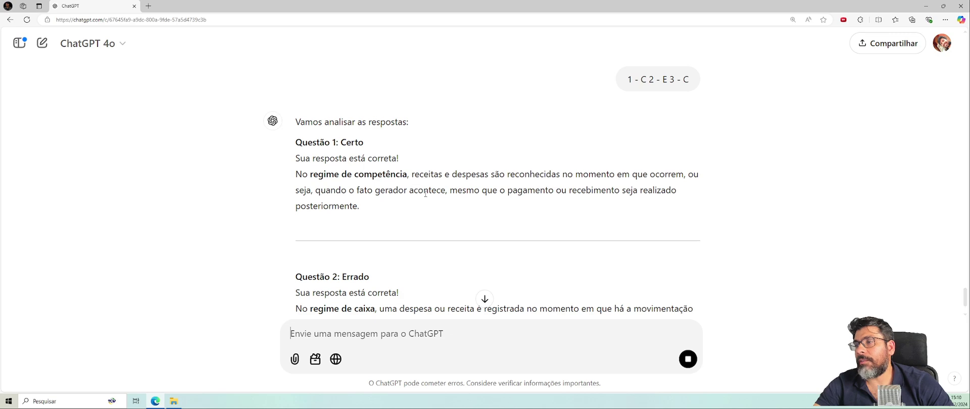
left_click(485, 298)
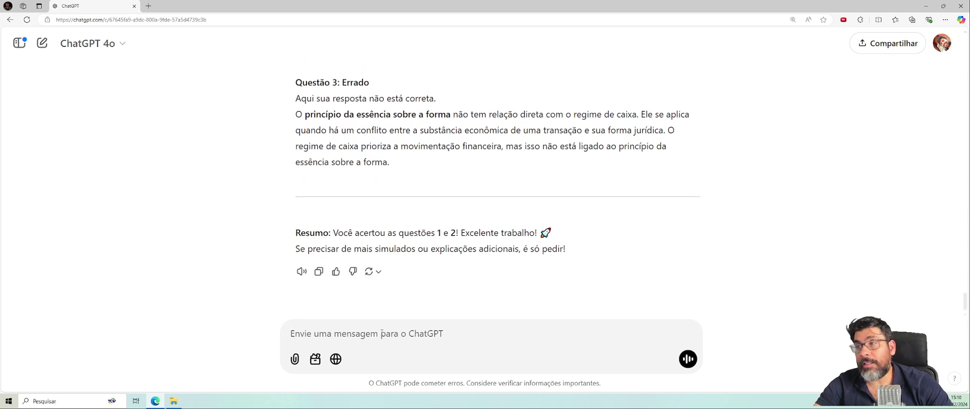
Step: Send the follow-up prompt "Pode ajudar com terceria questão. Primeiro um resumo tóerico sobre o tema"
type("P")
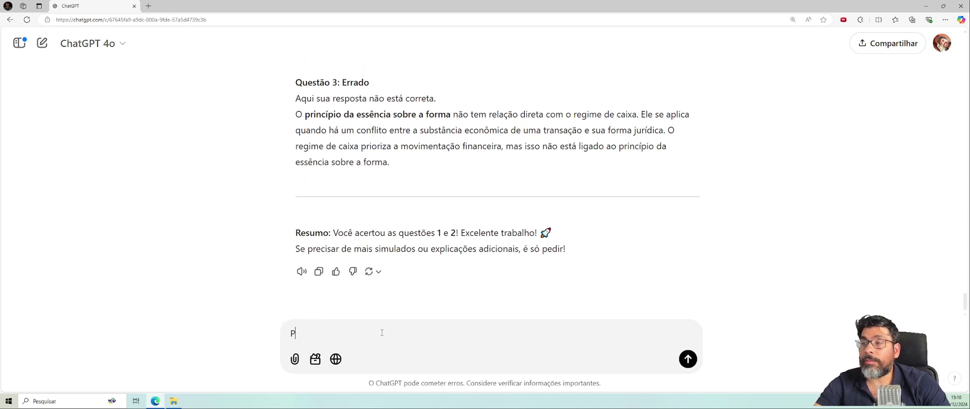
type("ode ajusar com")
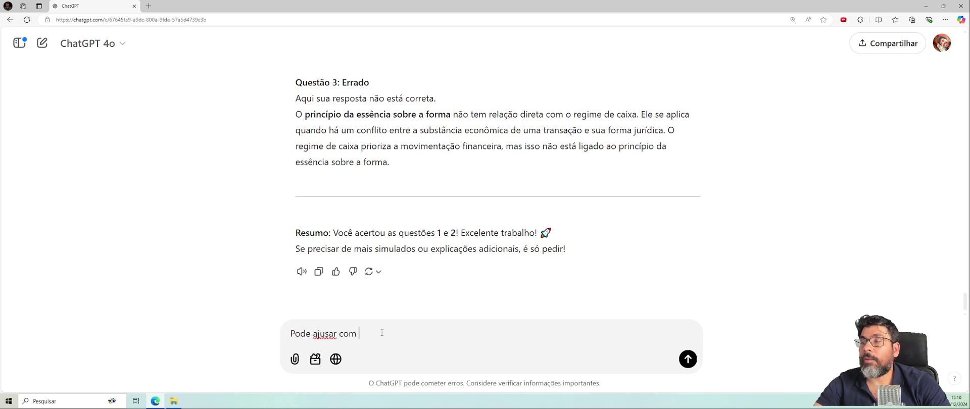
key("BackSpace")
key("BackSpace")
key("BackSpace")
key("BackSpace")
key("BackSpace")
key("BackSpace")
key("BackSpace")
key("BackSpace")
type("dar com ")
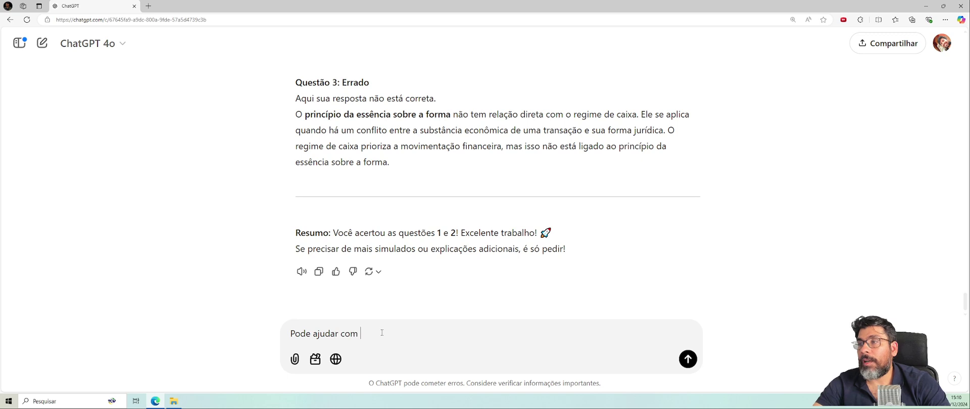
type("terceria questão")
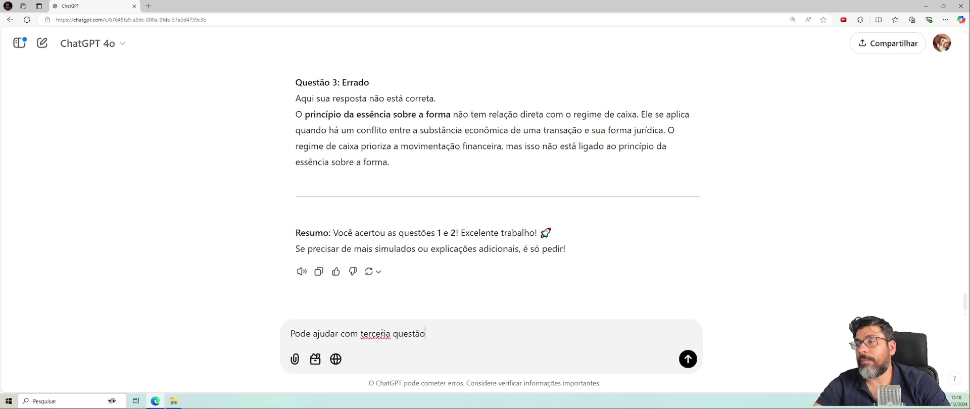
type(". Primei")
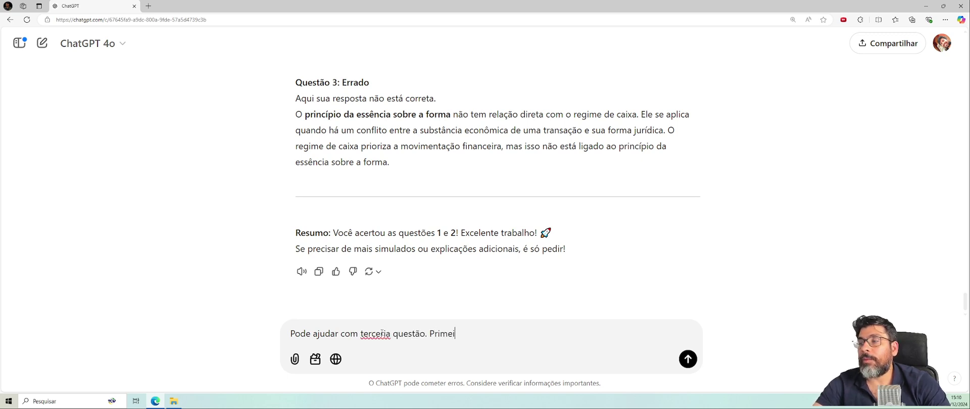
type("ro um resumo ")
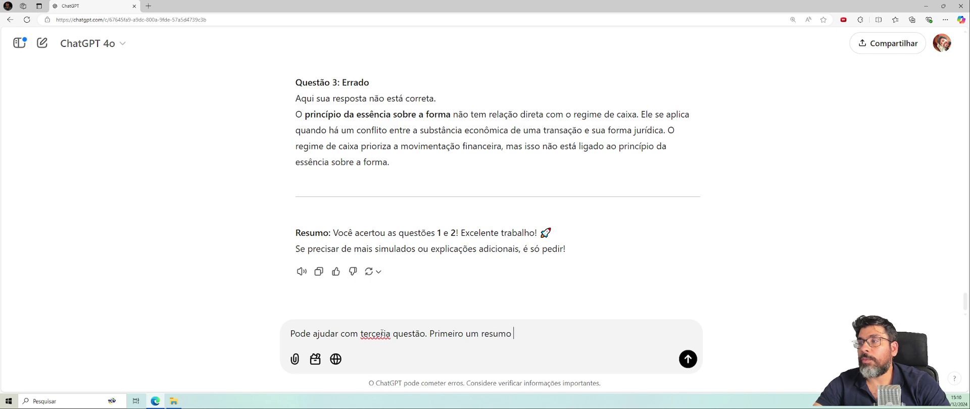
type("tda")
key("BackSpace")
key("BackSpace")
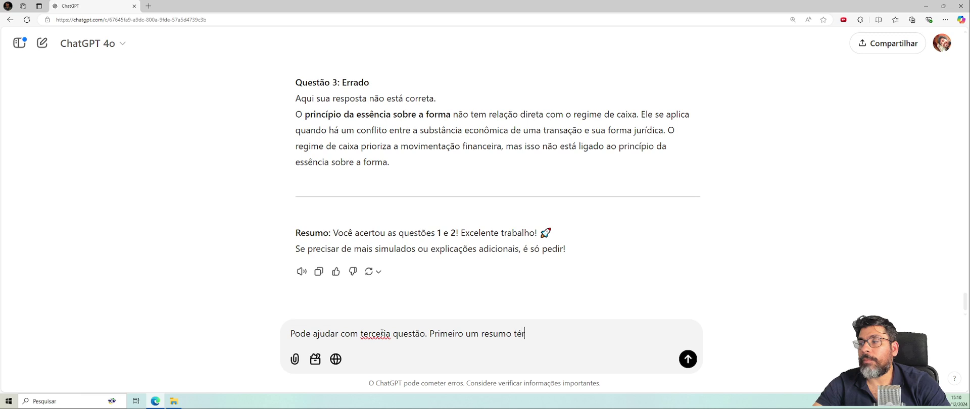
type("érico sob")
key("BackSpace")
key("BackSpace")
key("BackSpace")
key("BackSpace")
key("BackSpace")
key("BackSpace")
key("BackSpace")
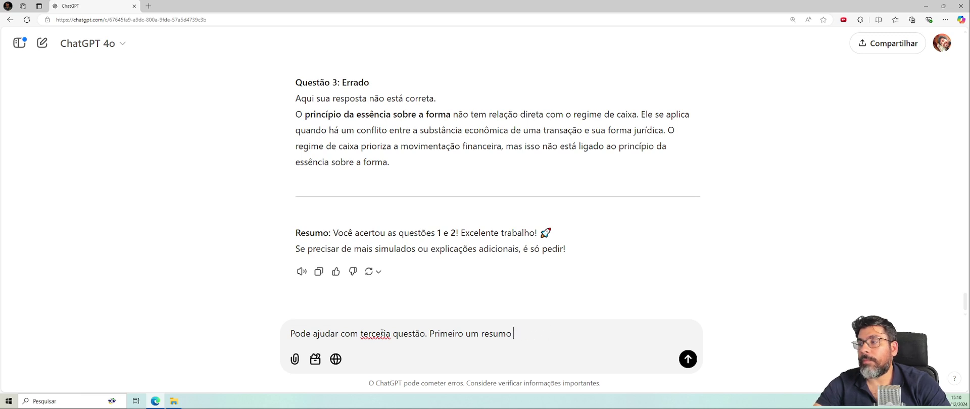
type("tóerico sobre o tema")
key("Return")
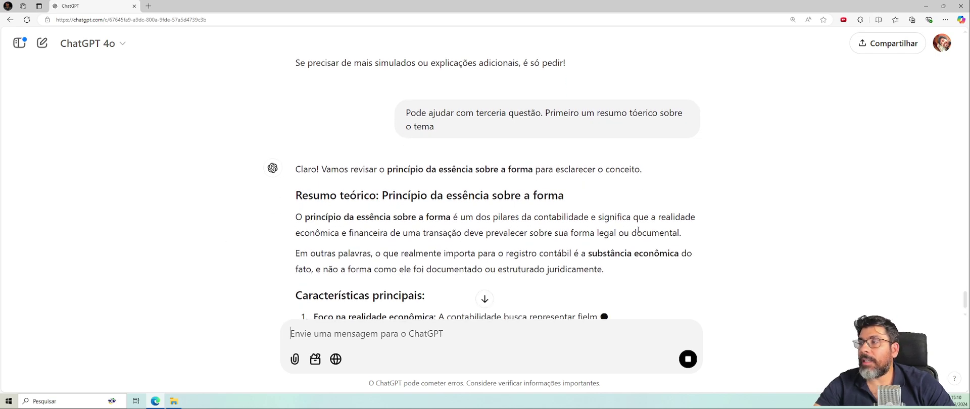
Step: Read the theoretical summary of the princípio da essência sobre a forma through to its relation with the caixa and competência regimes
scroll(457, 244, "down", 1)
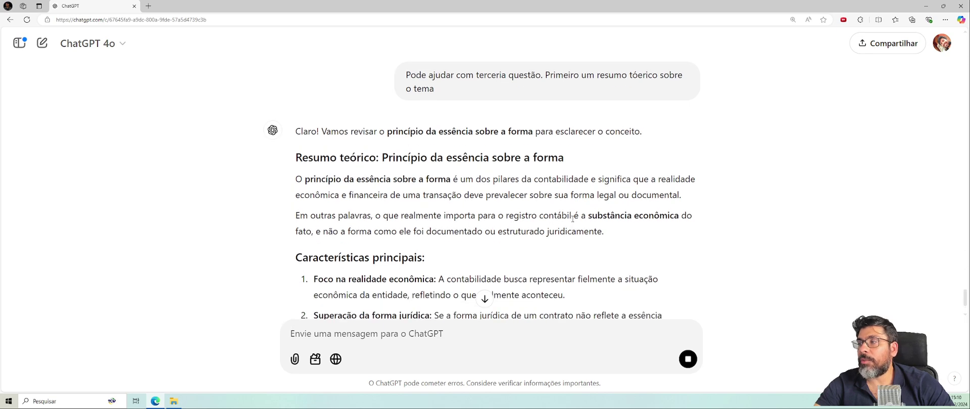
scroll(314, 231, "down", 2)
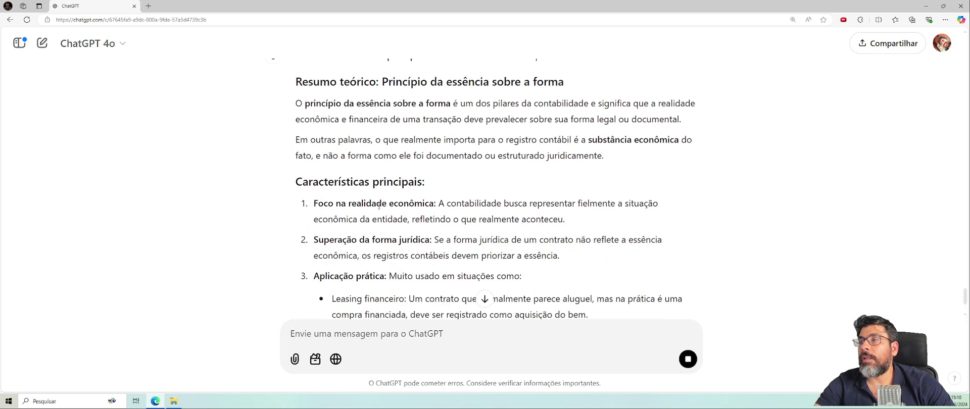
scroll(379, 206, "down", 2)
scroll(395, 212, "down", 2)
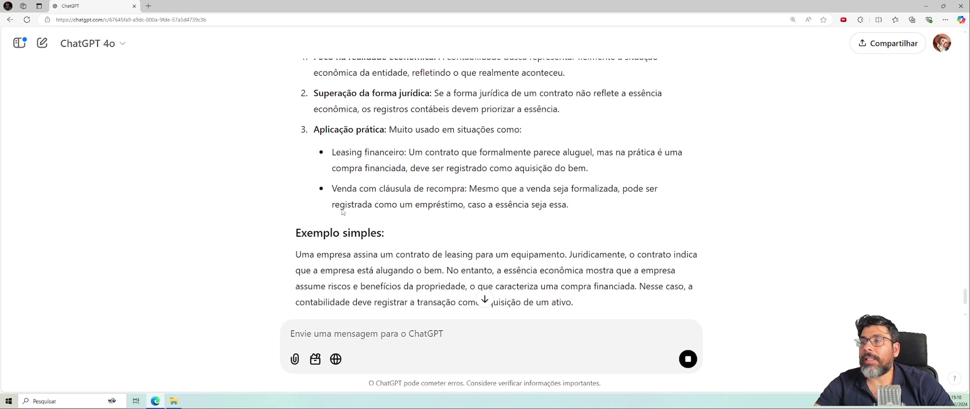
scroll(414, 197, "down", 4)
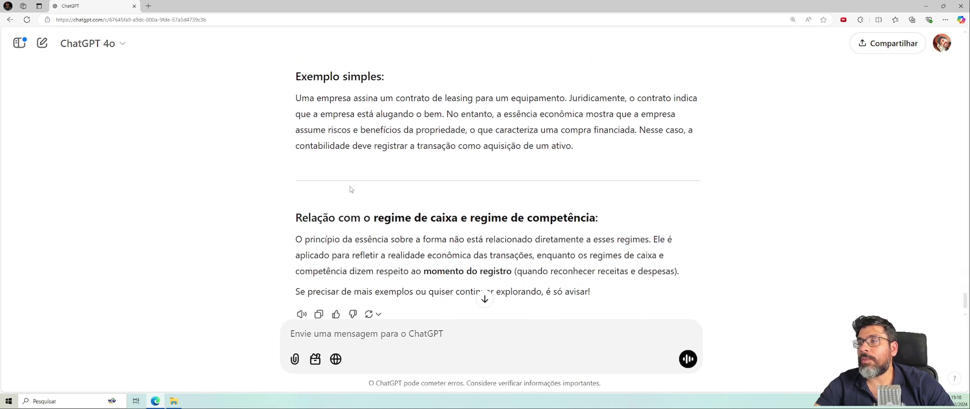
scroll(444, 189, "down", 1)
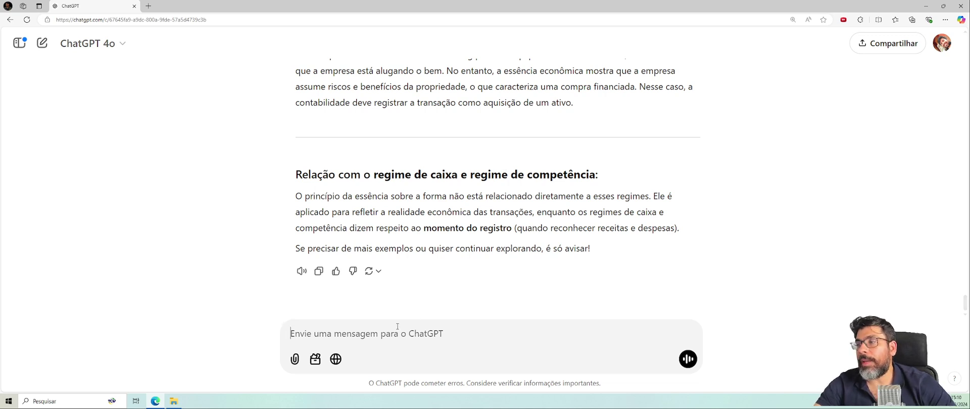
Step: Send the follow-up question "pq o regime de caixa não se aplica esse princípio ?"
type("pq o")
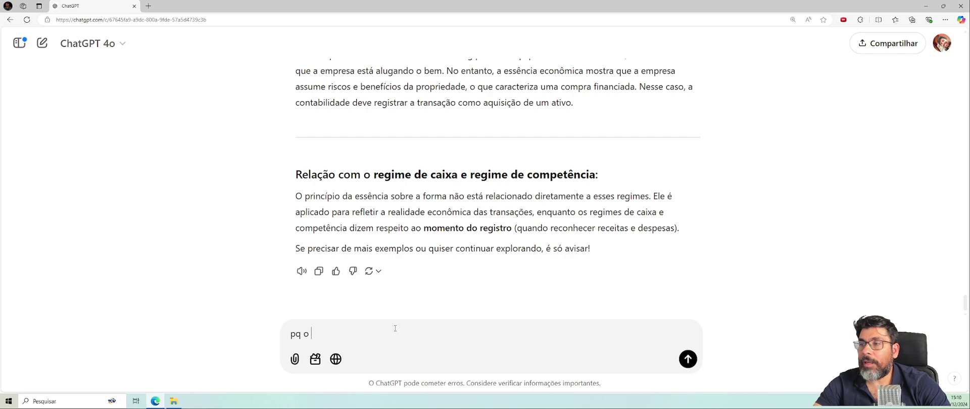
type(" regime de c")
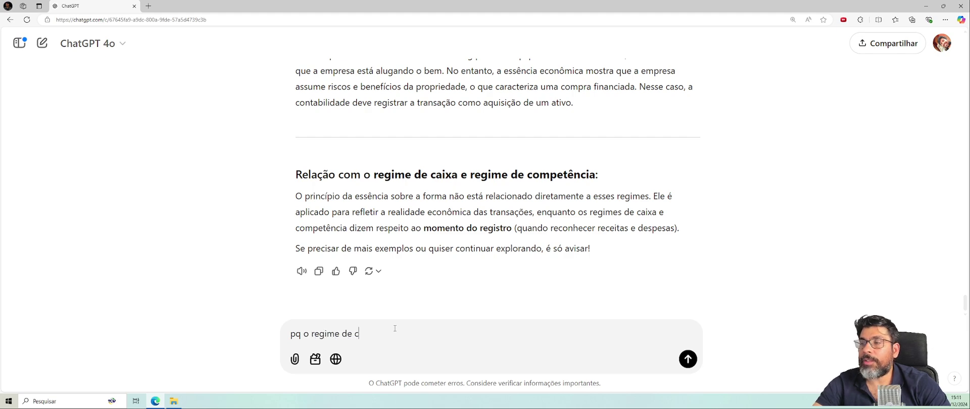
type("aixa não se aplica esse")
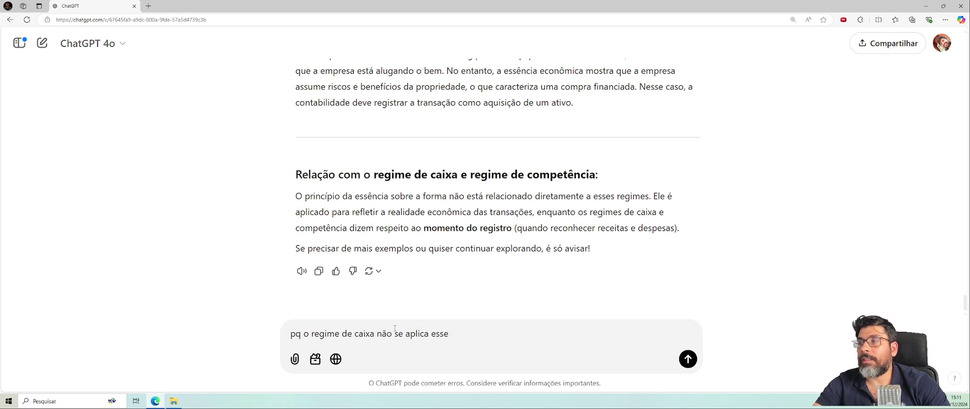
type(" princípio ?")
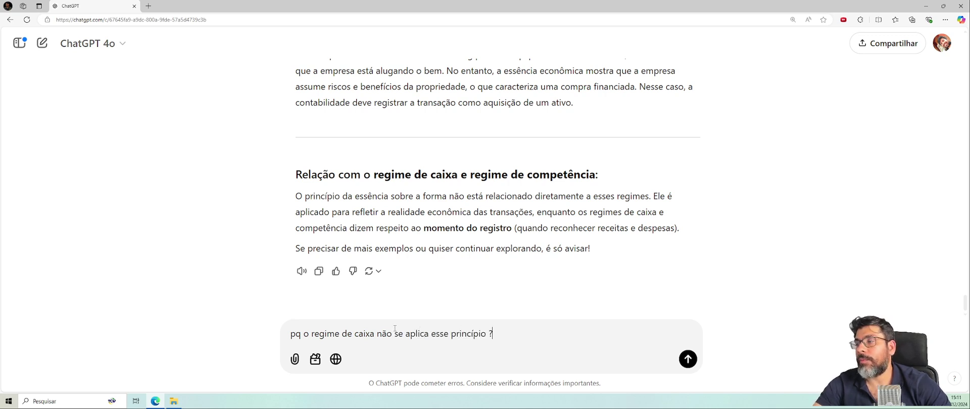
key("Return")
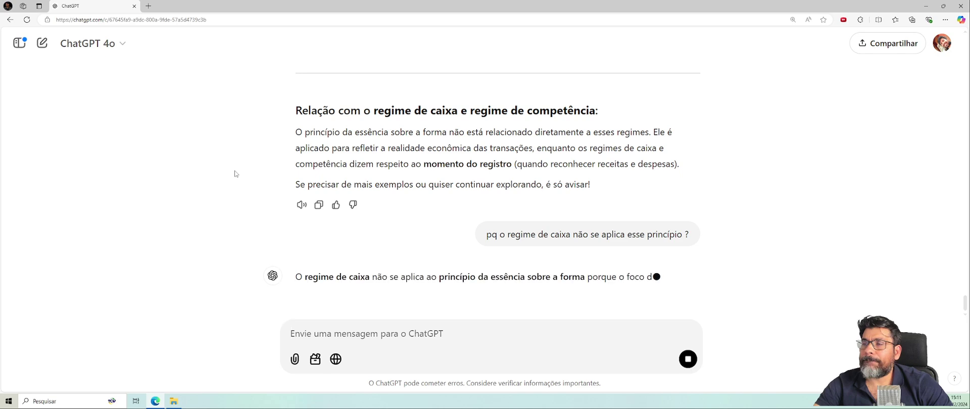
Step: Read the explanation of why the regime de caixa does not use the principle, from its opening paragraph to the Conclusão
scroll(450, 209, "up", 2)
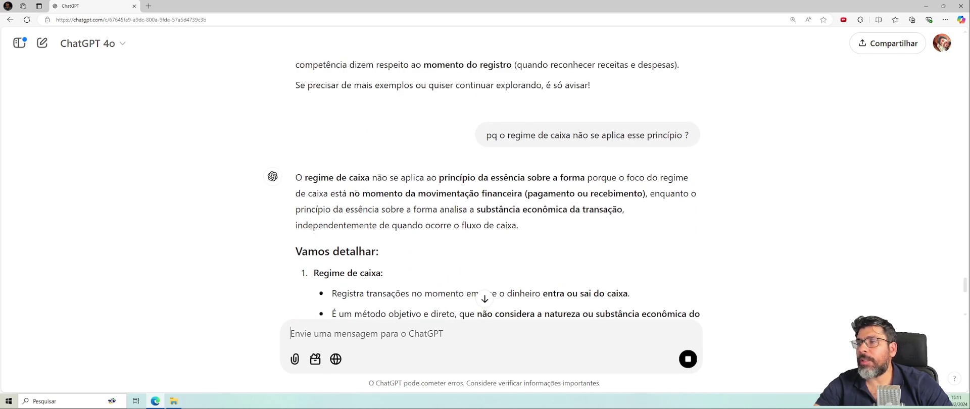
left_click_drag(348, 193, 518, 196)
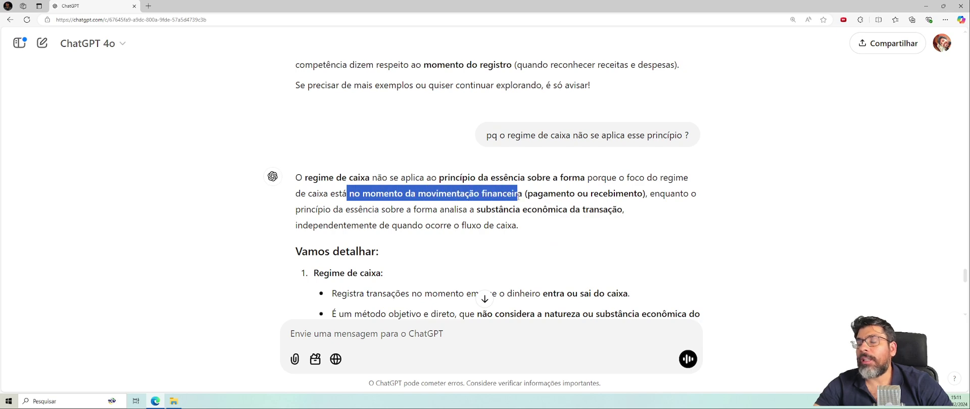
left_click(629, 193)
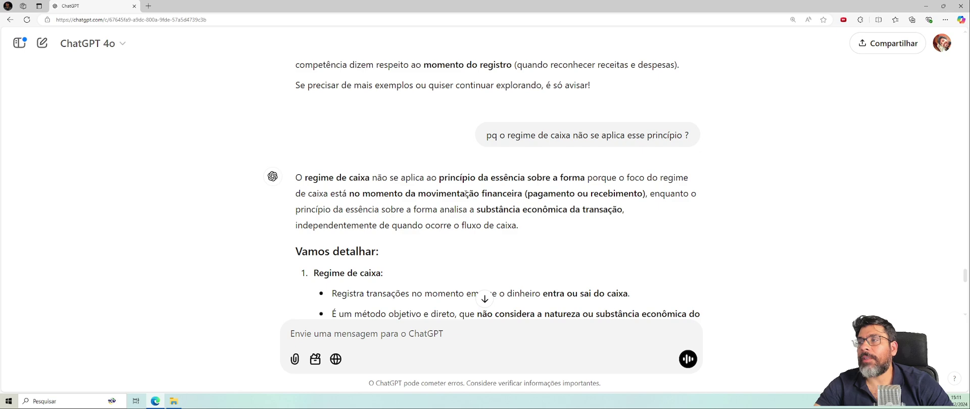
scroll(465, 194, "down", 10)
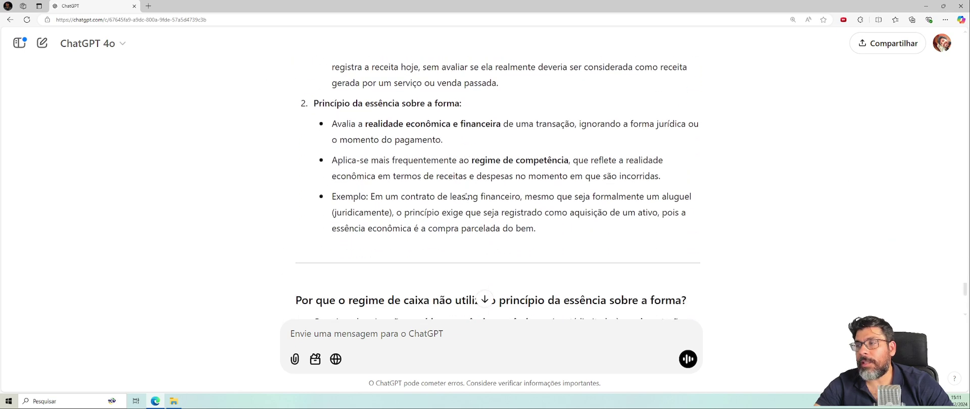
scroll(465, 196, "down", 3)
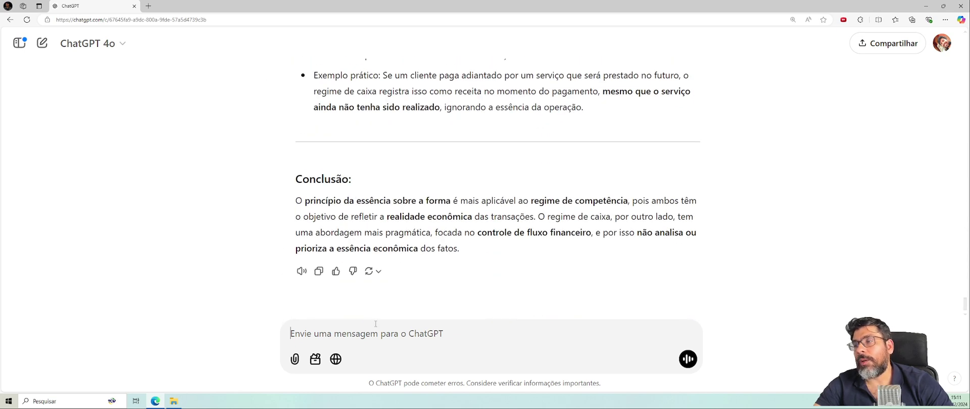
Step: Send the question "quando devo usar o regime de caixa ou de competência" and go through the reply
type("quando devo")
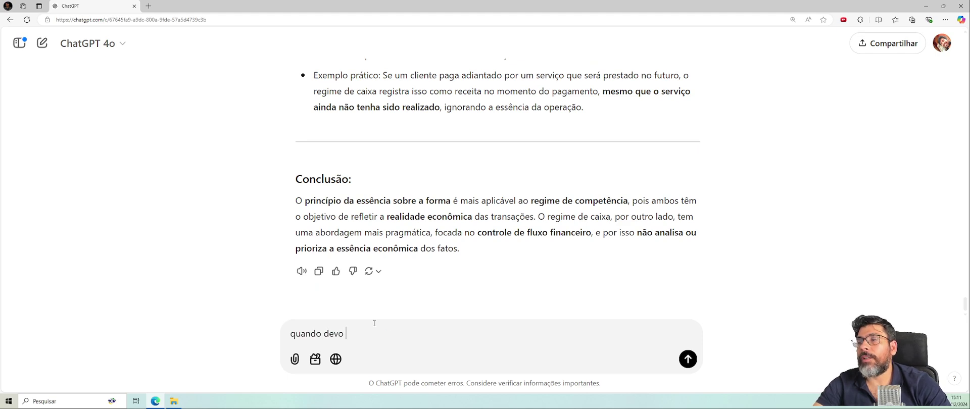
type(" usar o regime de cai")
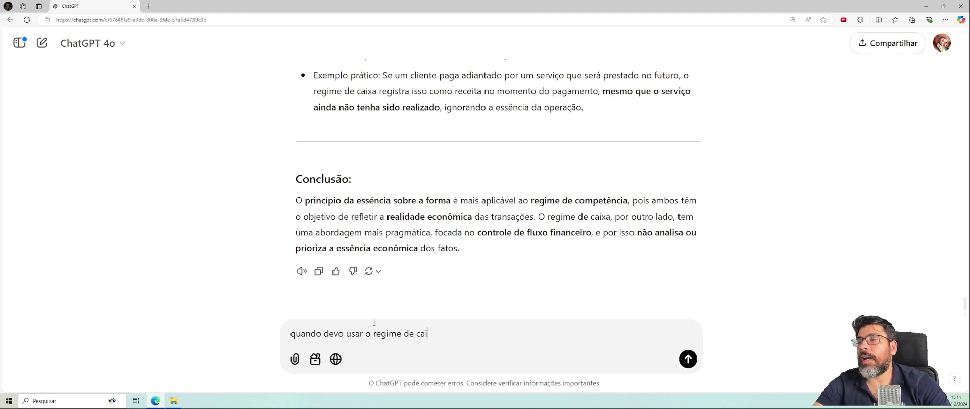
type("xa ou de competência")
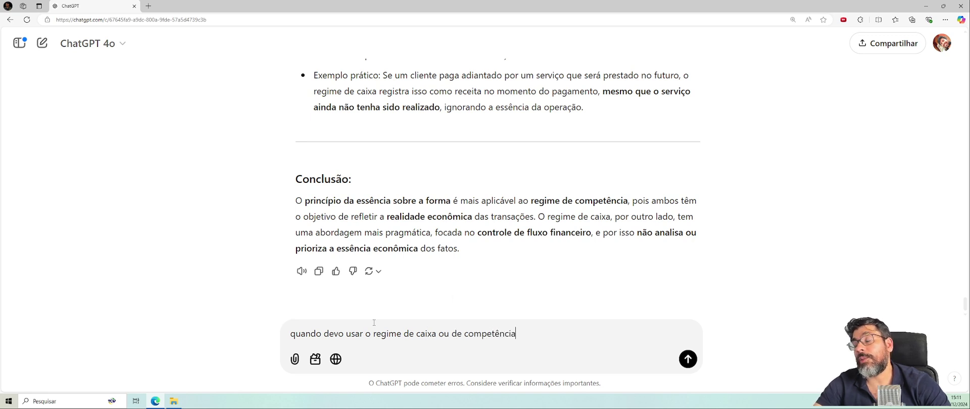
key("Return")
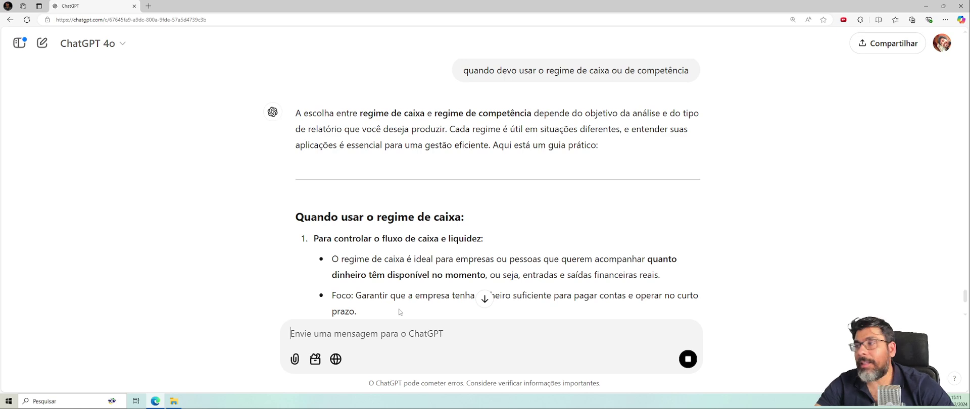
scroll(364, 206, "down", 5)
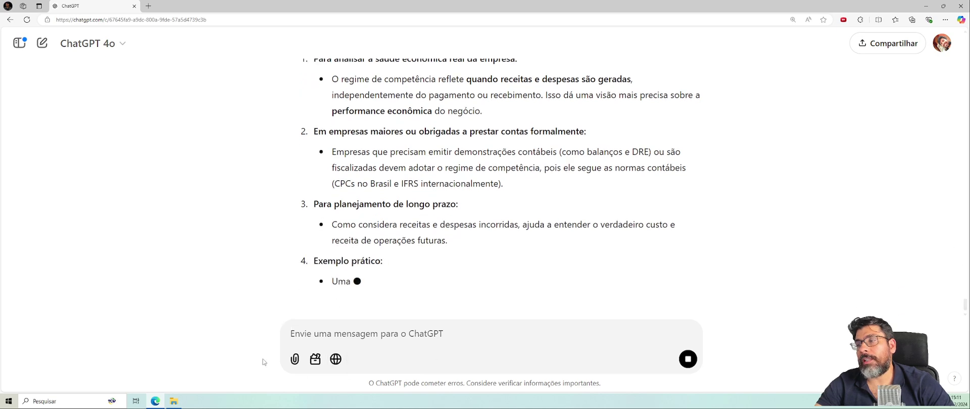
Step: Enable web search and send "busque definições de ativo, passivo e PL na internet e coloque as fontes. Faca um texto extenso e detalhado."
left_click(335, 359)
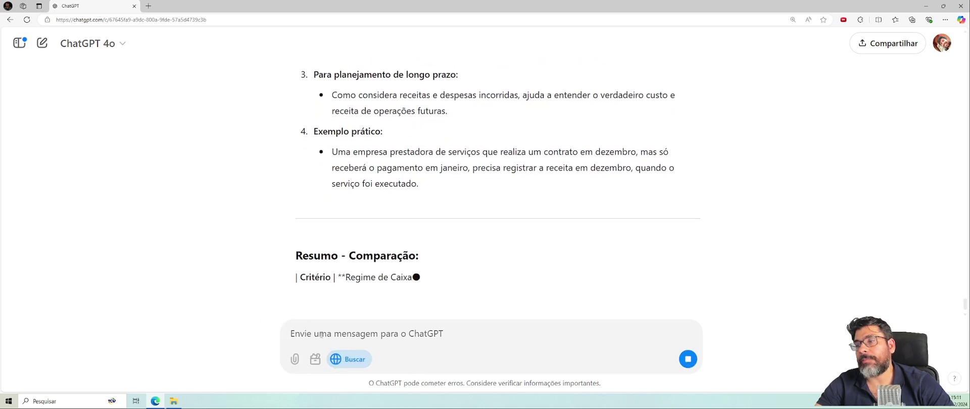
type("bus")
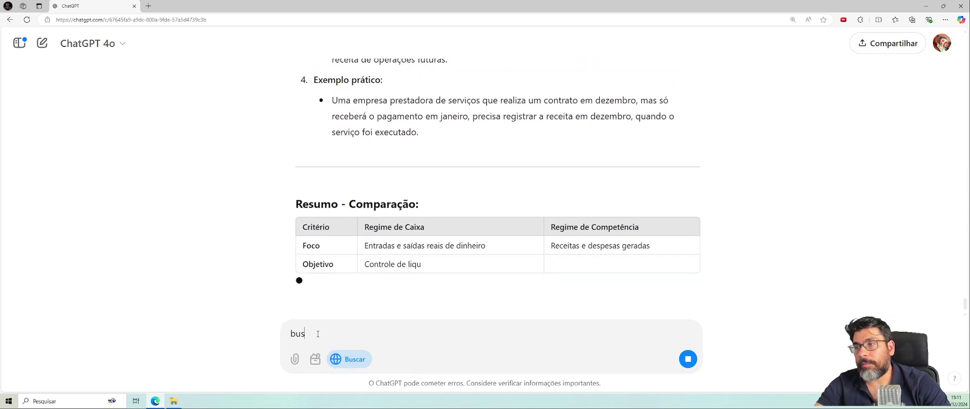
type("que definições ")
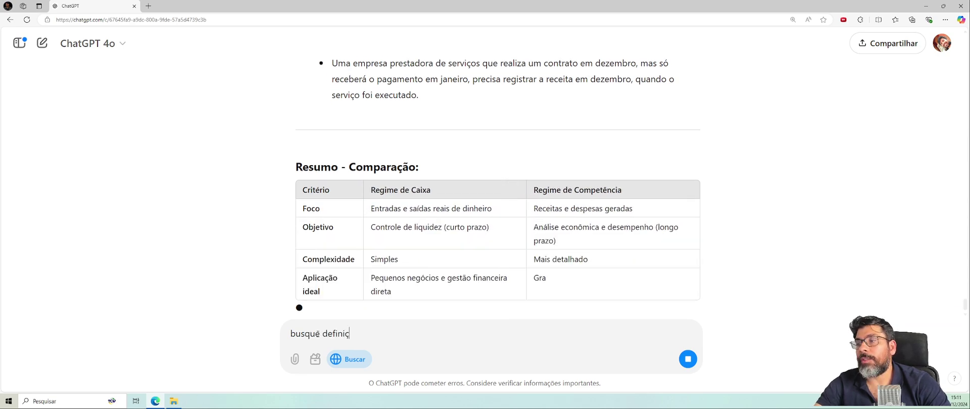
type("de ativo")
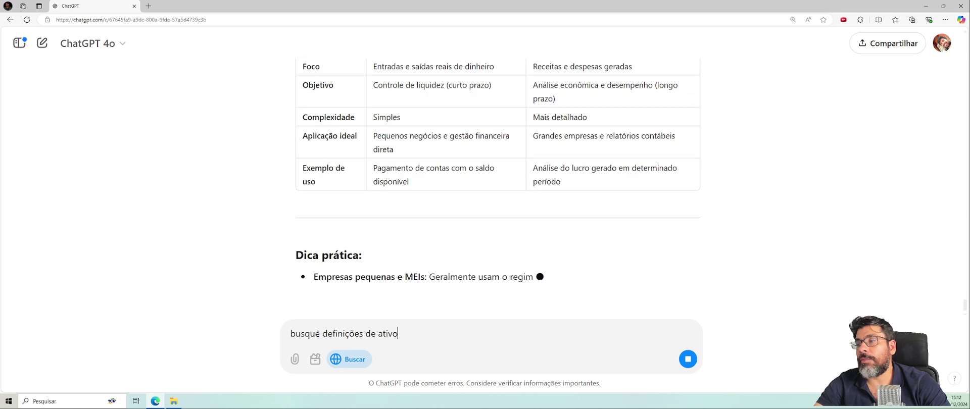
type(", passivo e")
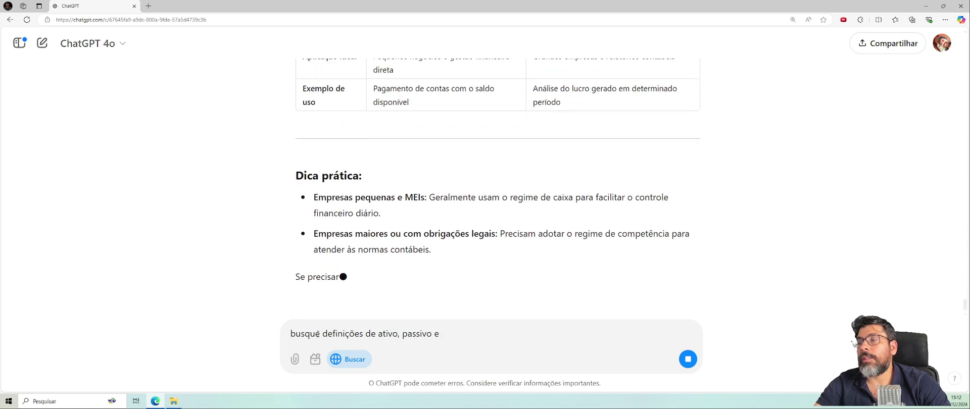
type(" PL na internet e")
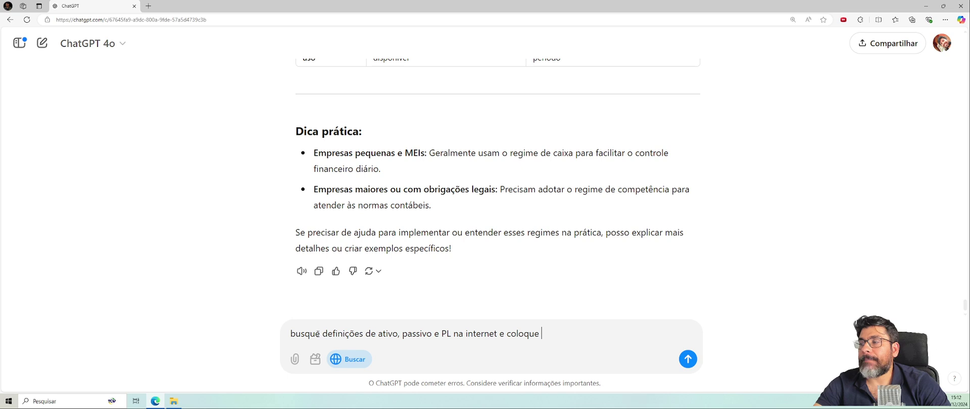
type("coloque as fontes. Faca um texto")
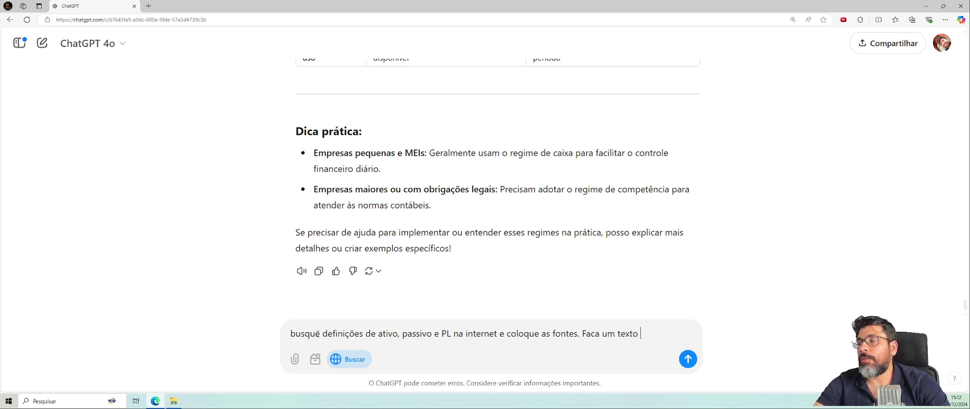
type(" extenso e detalhado.")
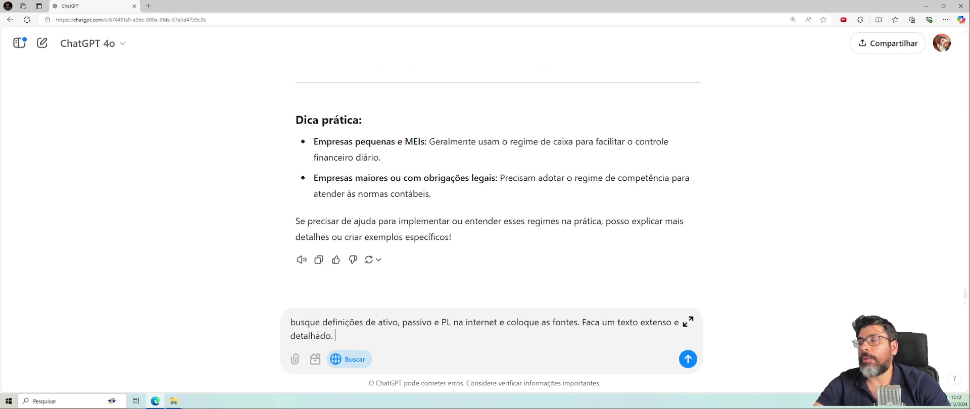
key("Return")
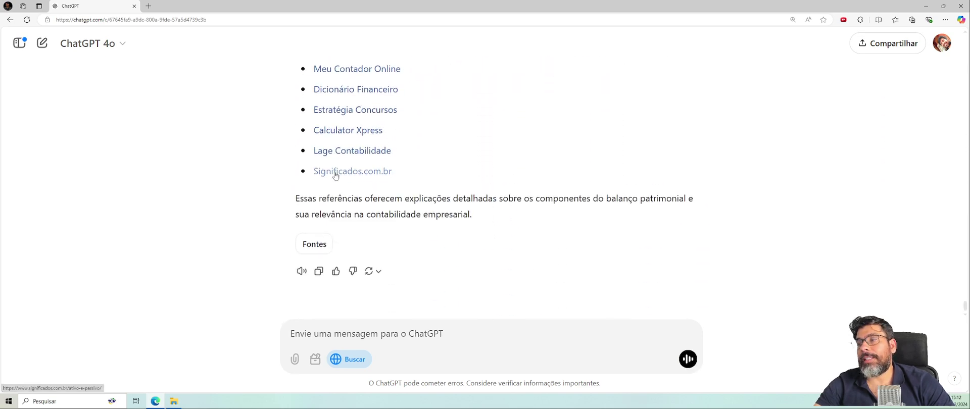
Step: Copy the web-sourced reply on ativo, passivo and PL and send it in quotes, preceded by "Leia esse texto e salva como TEXTO 01:"
left_click(318, 272)
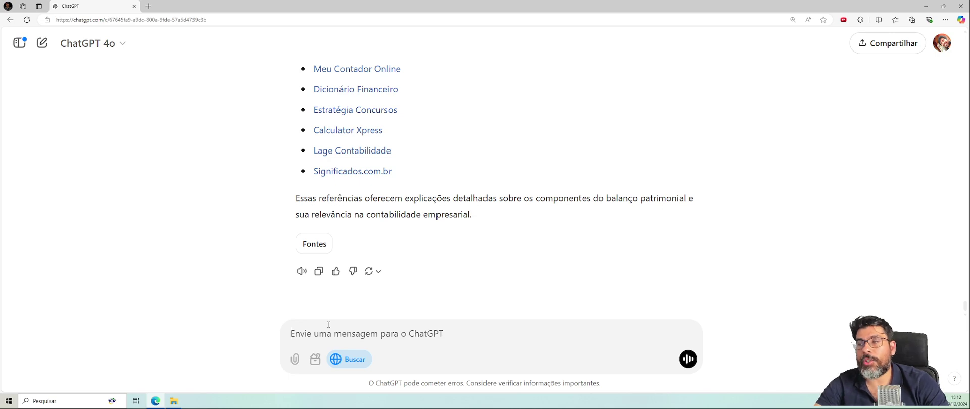
type("\"")
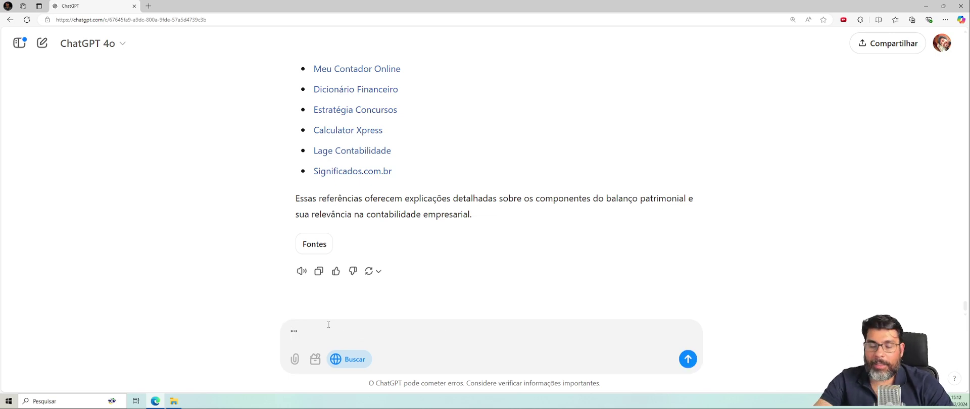
key("ctrl+v")
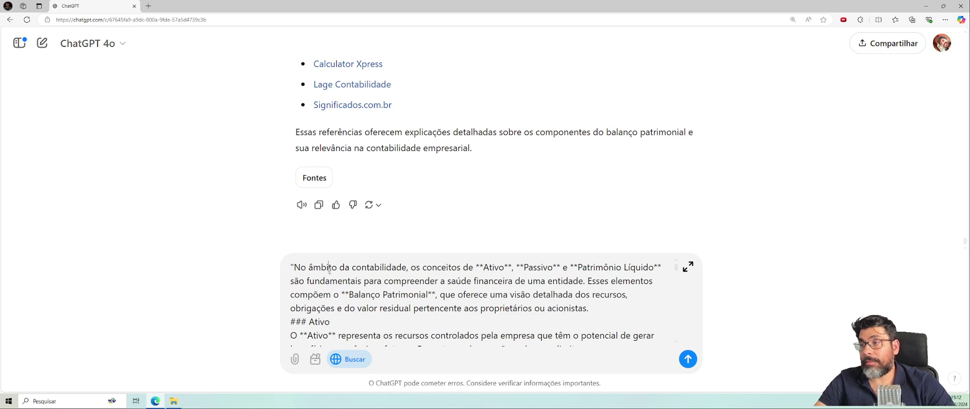
type("Leia e")
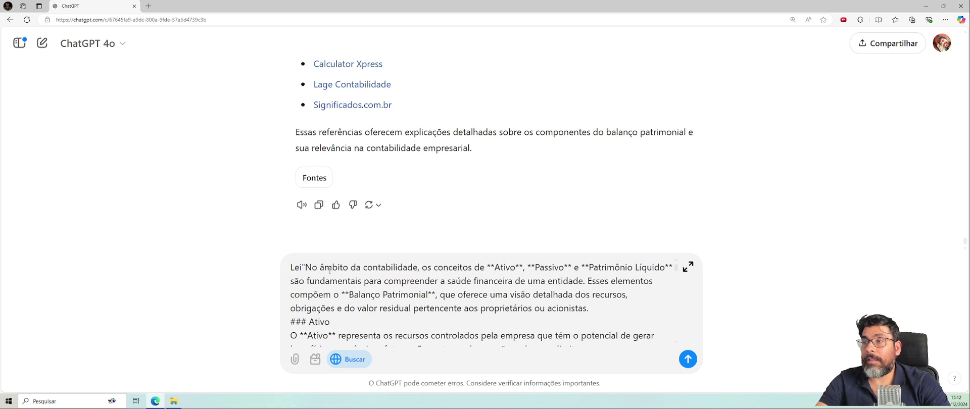
type("sse texto e ")
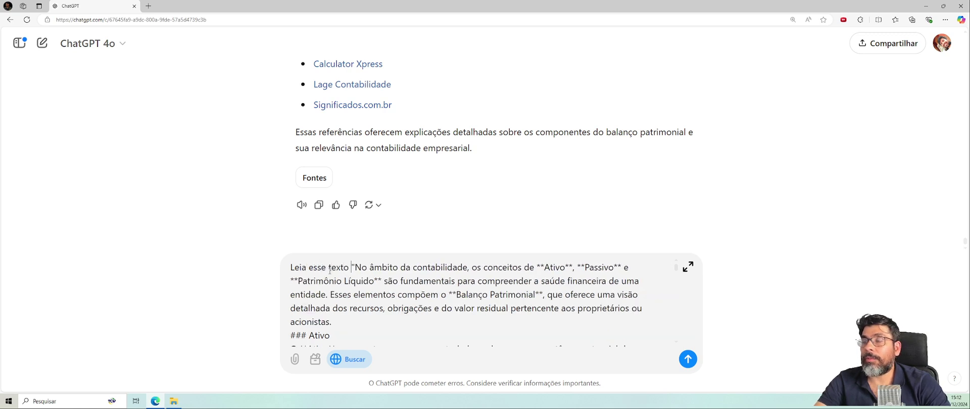
type("salva como T")
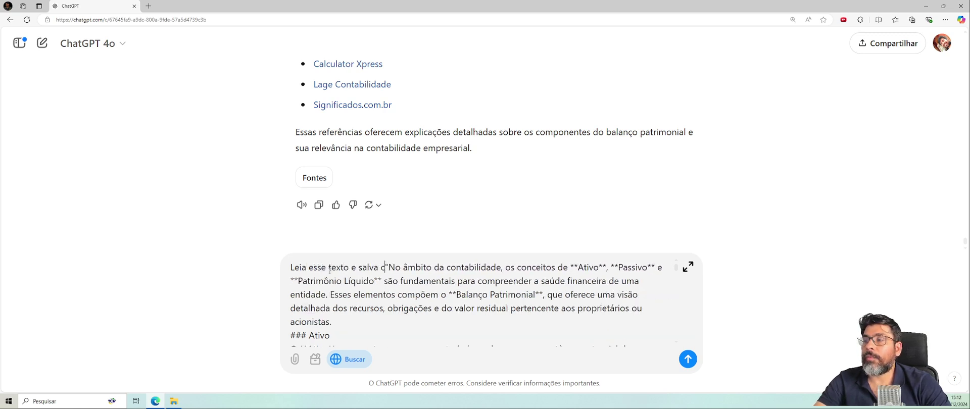
type("EXTO 01:")
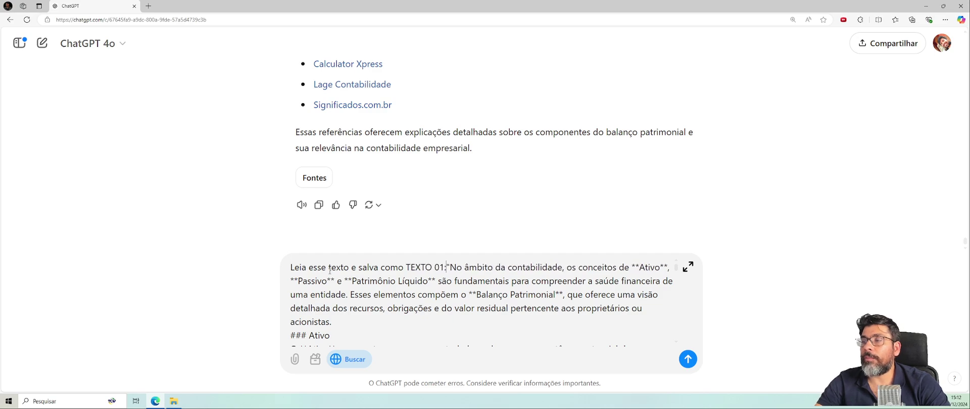
key("Return")
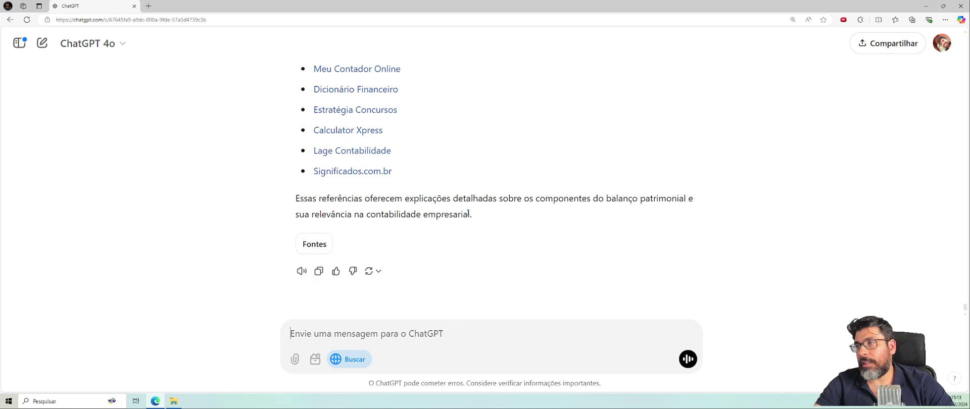
Step: Copy the full text of the latest reply and start a message with "Leia o texto a seguir e vamos nos referir a ele como TEXTO02,"
left_click_drag(474, 215, 281, 172)
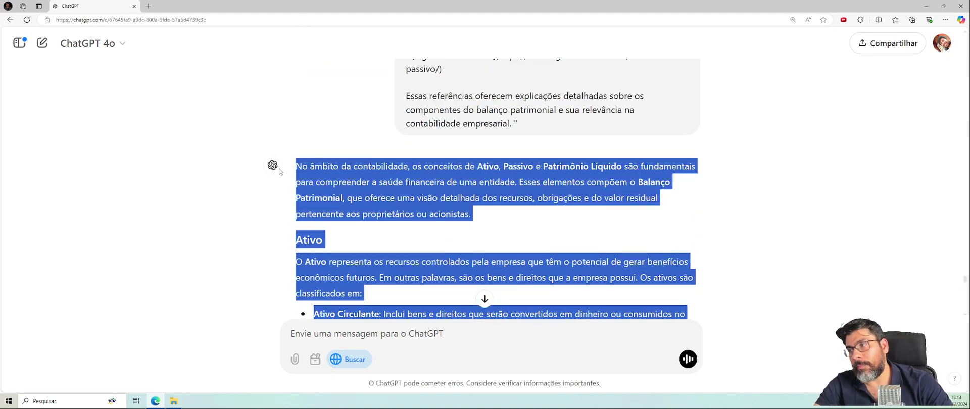
left_click(397, 341)
type("/")
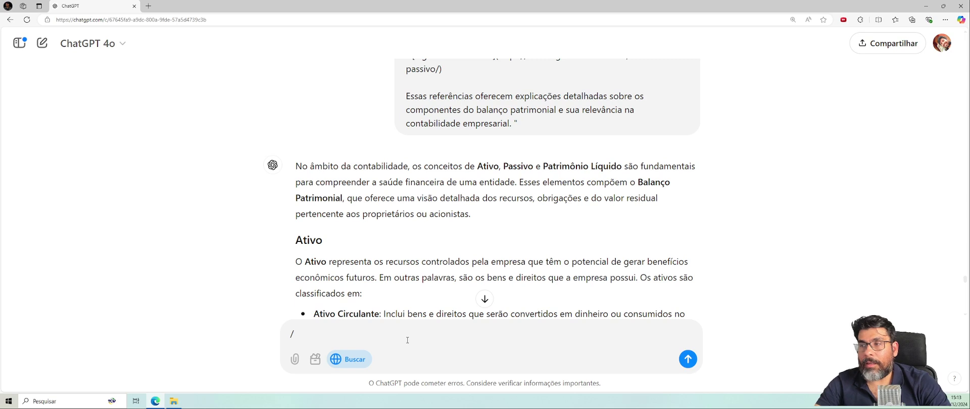
type("L")
key("BackSpace")
key("BackSpace")
type("Leia o")
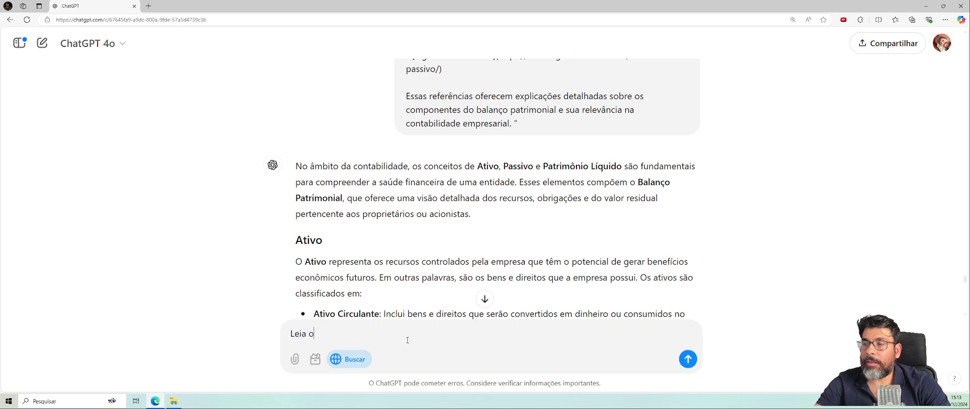
type(" texto a seg")
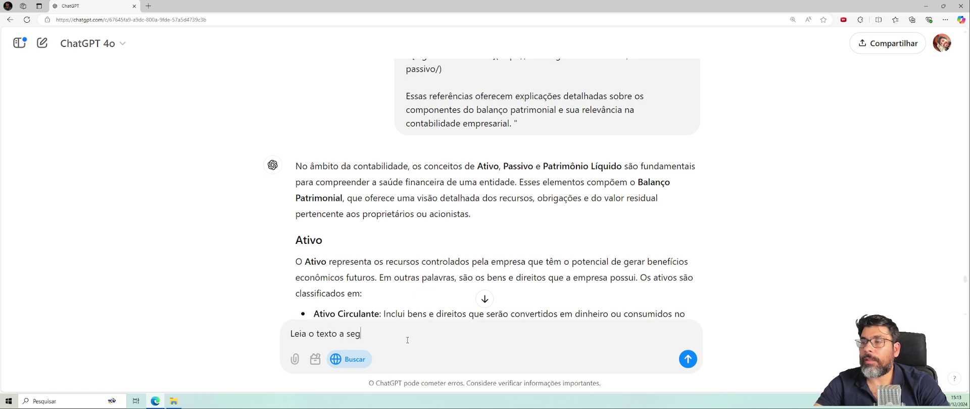
type("uir e vamos nos refe")
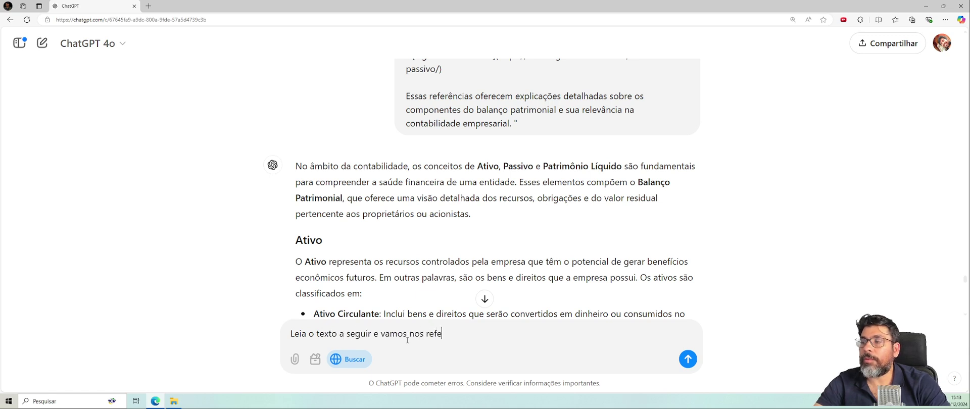
type("rir a ele como TEXTO0")
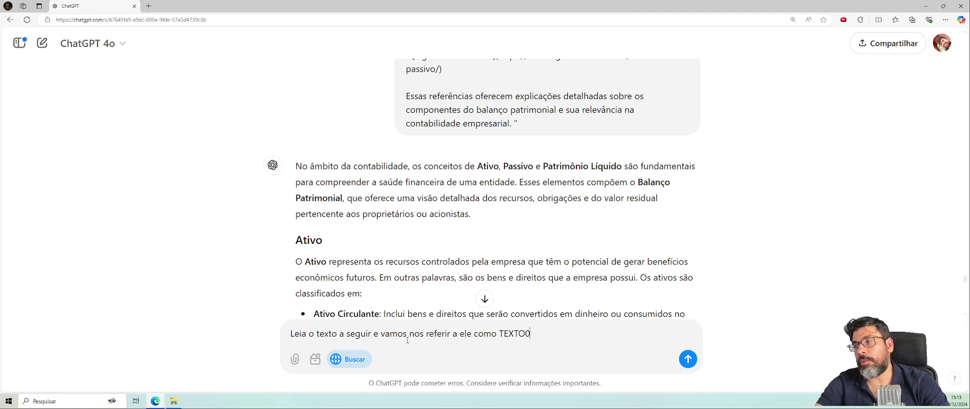
type("2,")
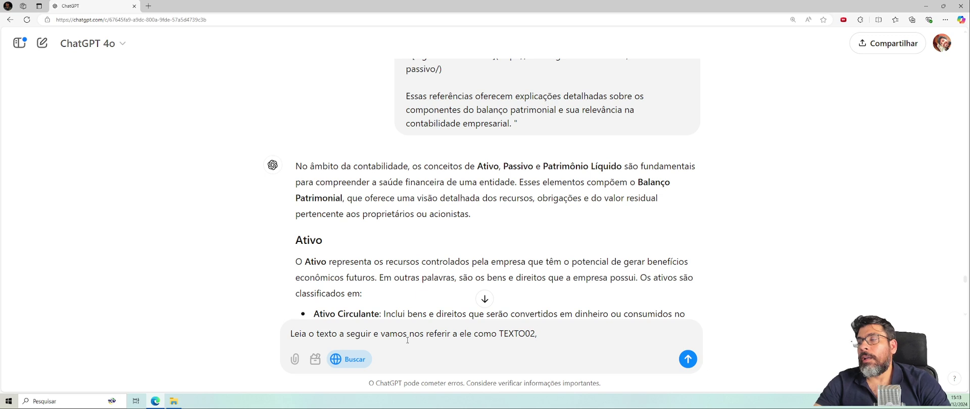
Step: Complete the message with "não precisa escrever nada no promtp só dar ok, após ler:" plus the copied text in quotes, and send it
type(" não precisa escre")
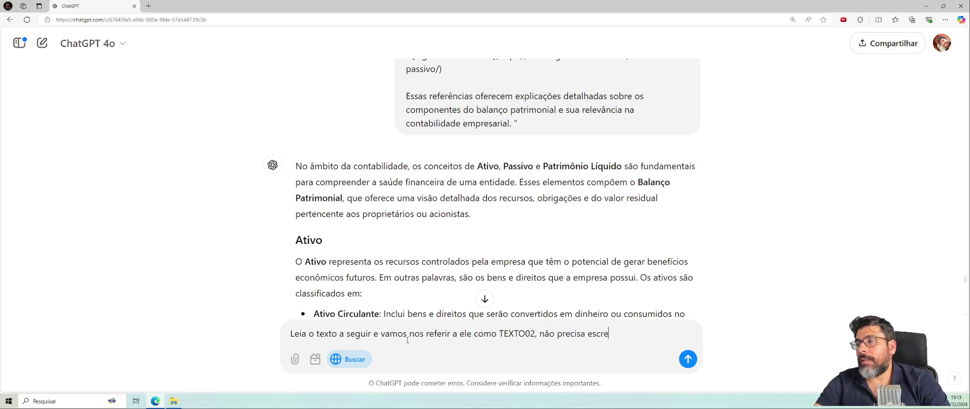
type("ver nada no promtp só dar ok, após ler: \"")
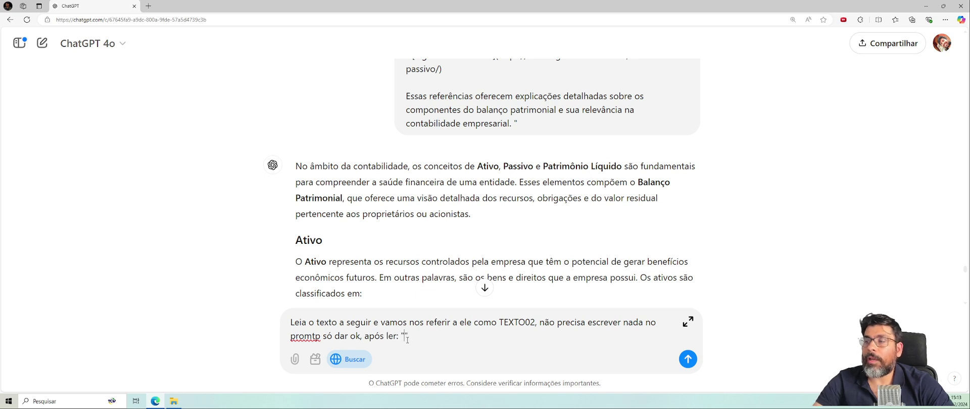
key("ctrl+v")
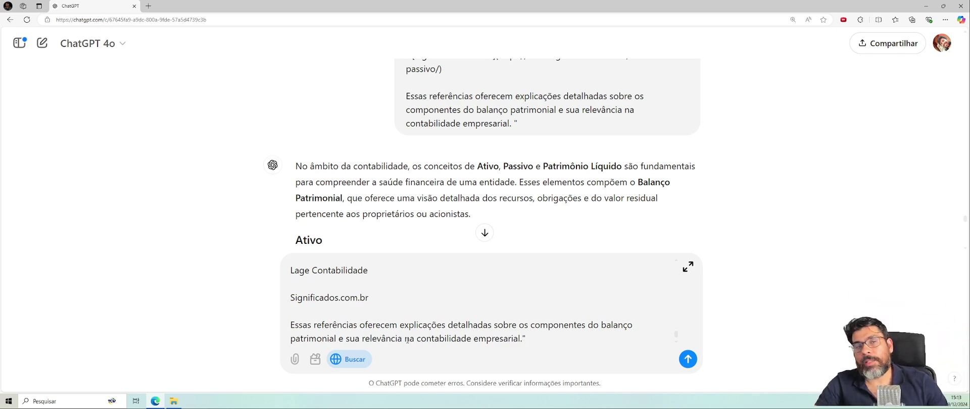
key("Return")
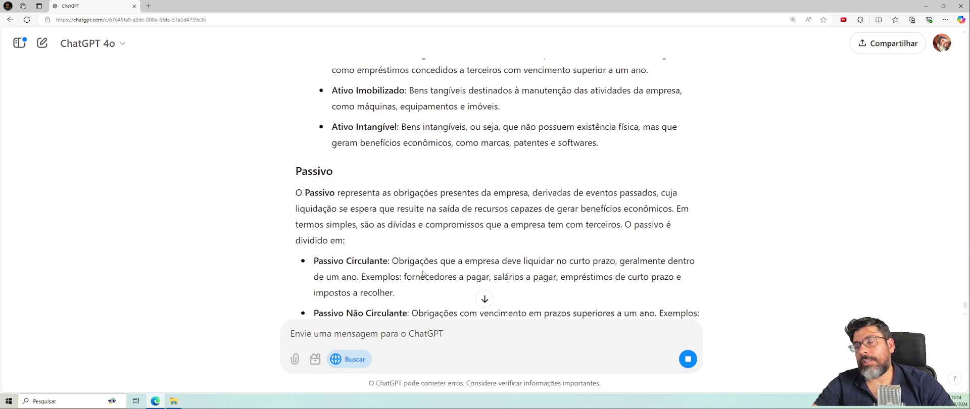
scroll(430, 242, "up", 8)
scroll(426, 262, "down", 7)
scroll(426, 261, "down", 5)
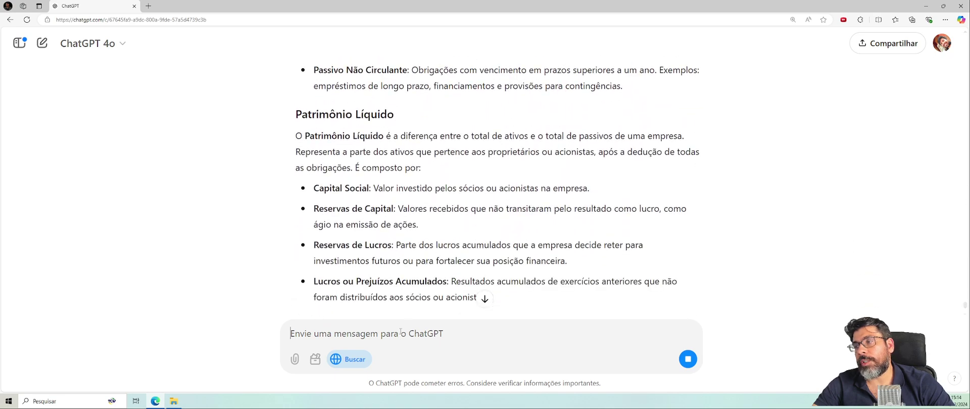
Step: Send "você só deve escrever OK e mais nada apos ler o texto. Compreendeu ?" and go to the end of the conversation
type("você ")
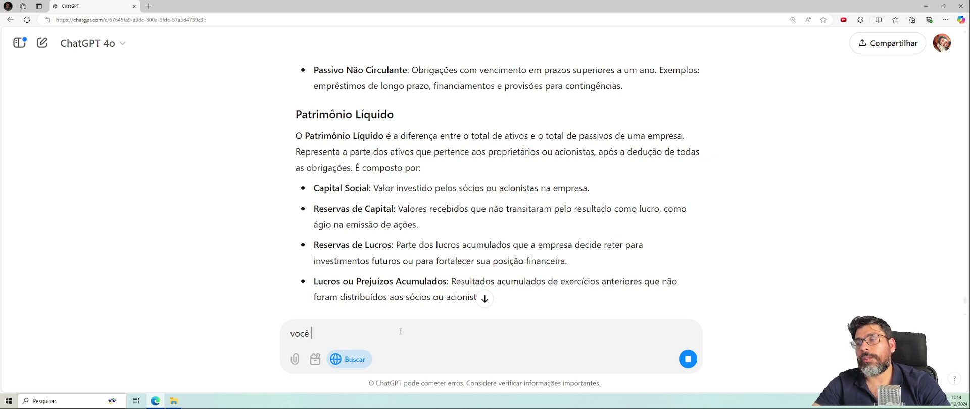
type("só deve escrer")
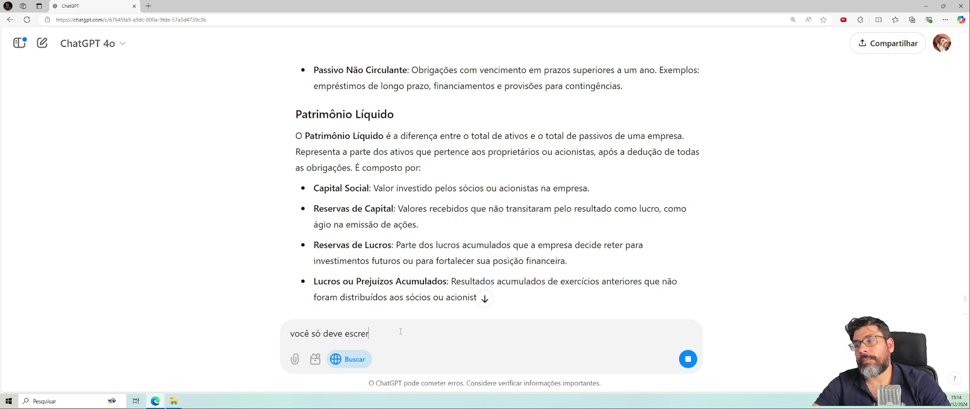
key("BackSpace")
type("ver OK")
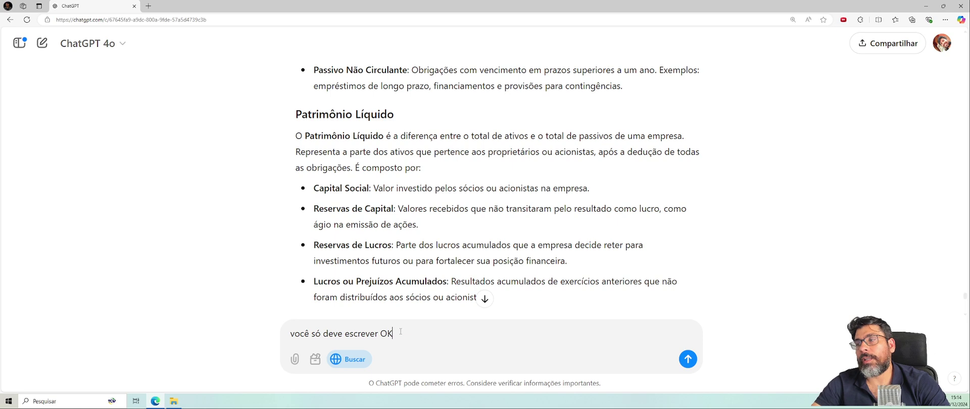
type(" e mais nada apo")
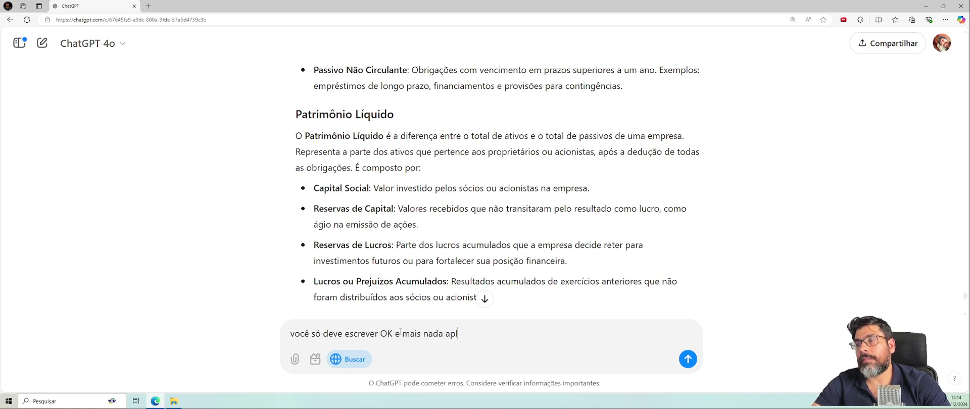
type("s ler o texto")
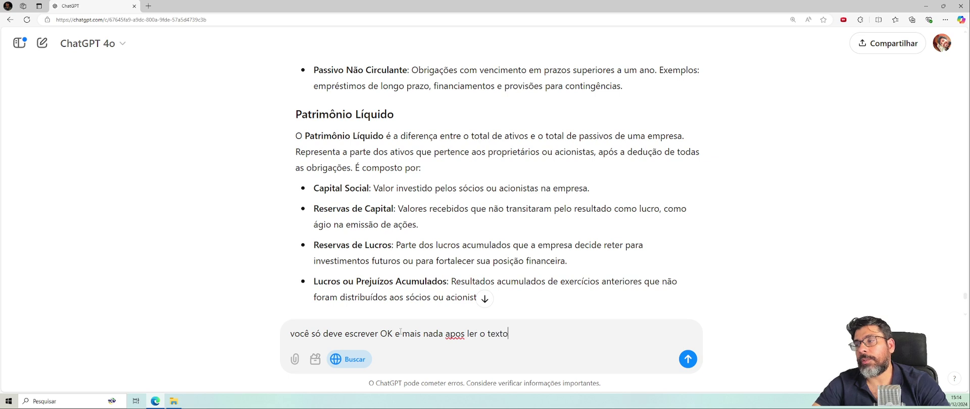
type(". Comme")
key("BackSpace")
key("BackSpace")
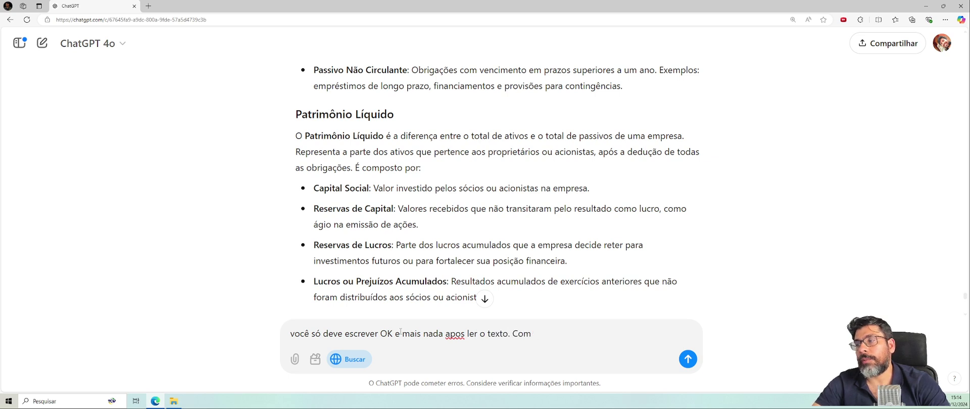
type("preendeu ?")
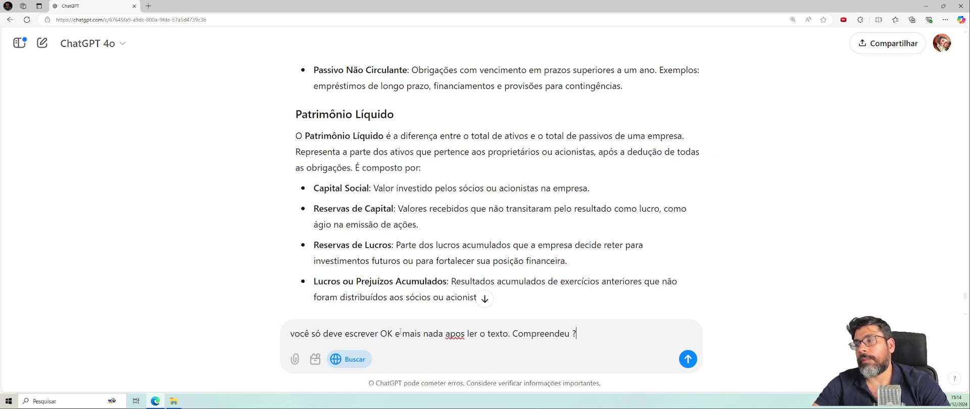
key("Return")
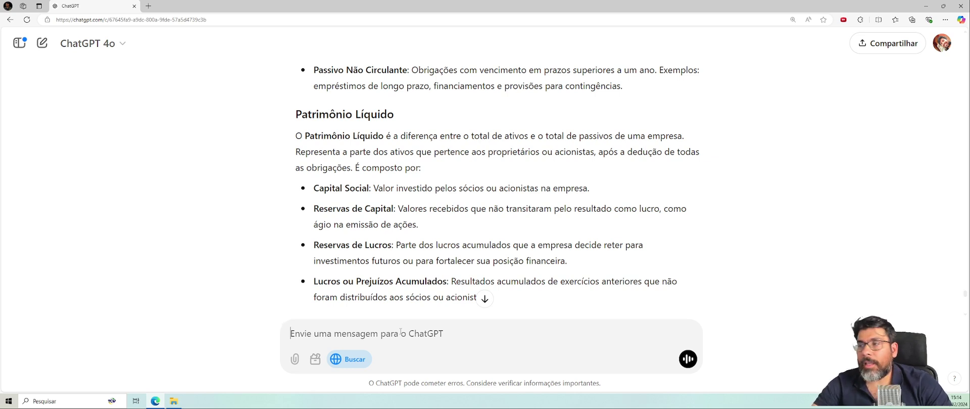
left_click(483, 302)
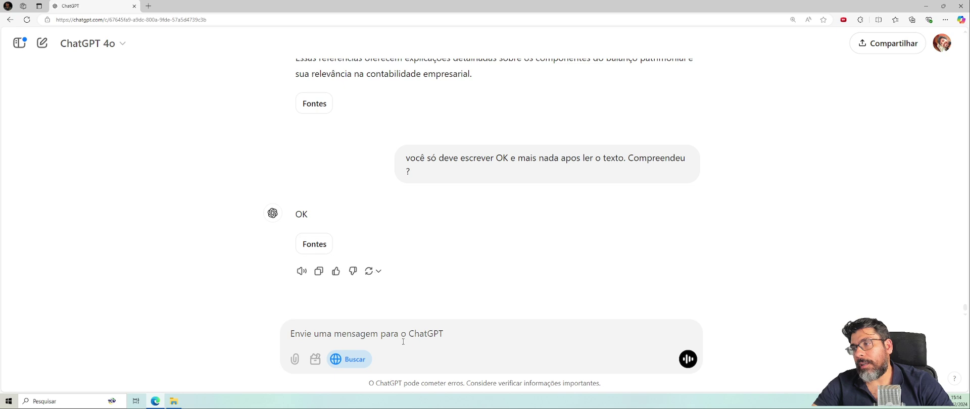
Step: Send "Segue o texto:" followed by the copied accounting text in quotes, and look over the sent message and its reply
type("Pala")
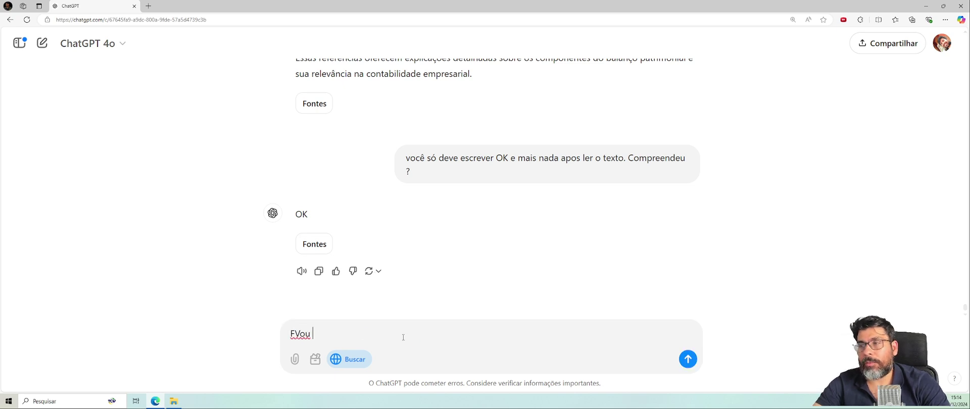
key("BackSpace")
key("BackSpace")
key("BackSpace")
key("BackSpace")
type("Segue o texto:")
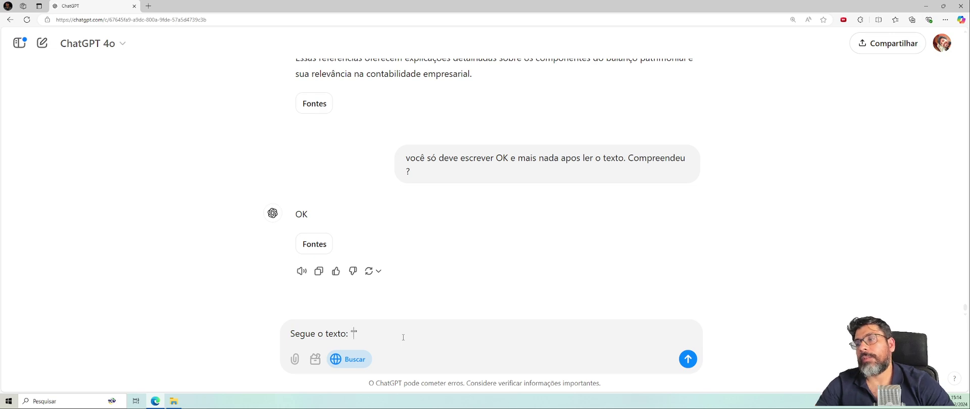
key("ctrl+v")
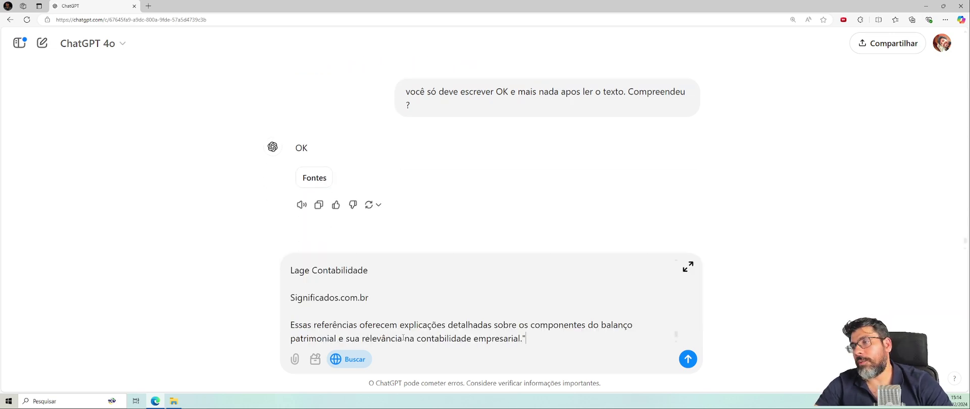
key("Return")
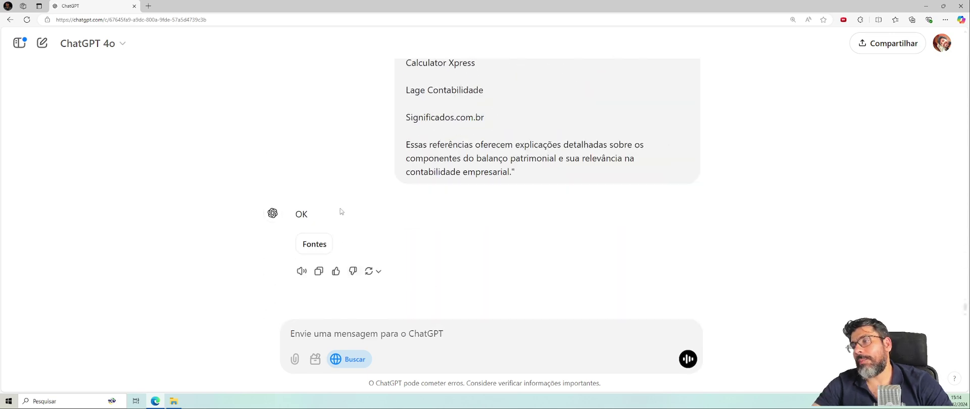
scroll(369, 242, "up", 1)
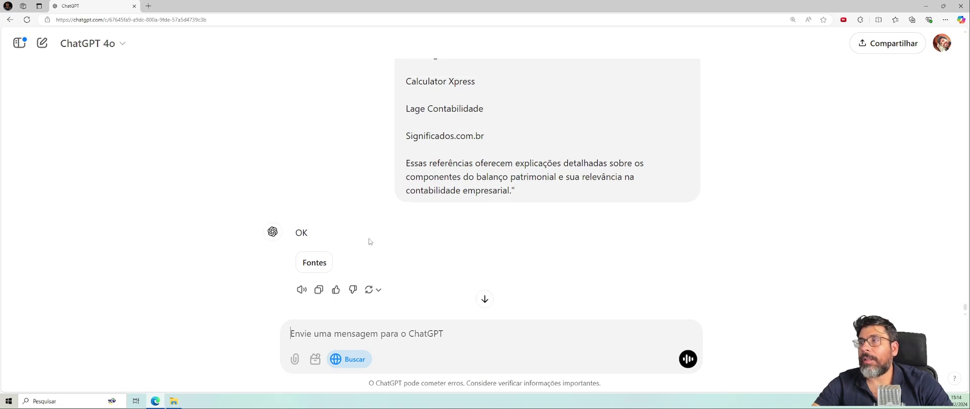
scroll(369, 242, "up", 8)
scroll(369, 244, "down", 7)
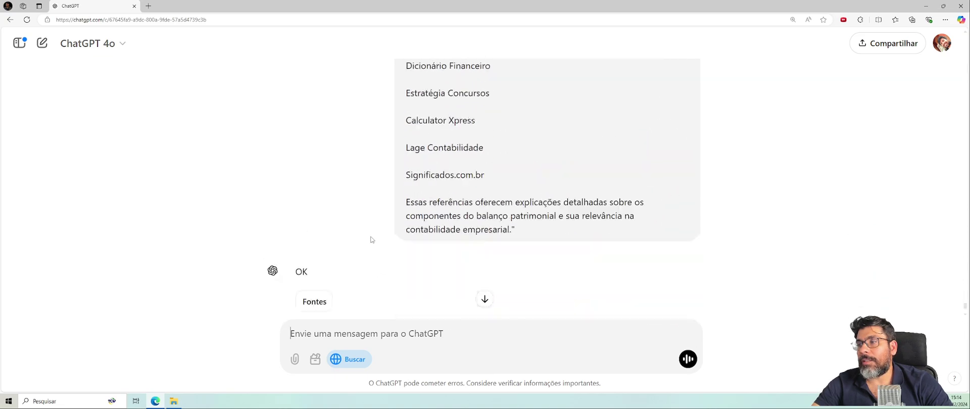
Step: Send the message "Agora sobre esse último texto, crie 3 questões, usando somente como fonte o proprio texto."
scroll(371, 240, "down", 1)
type("Agor")
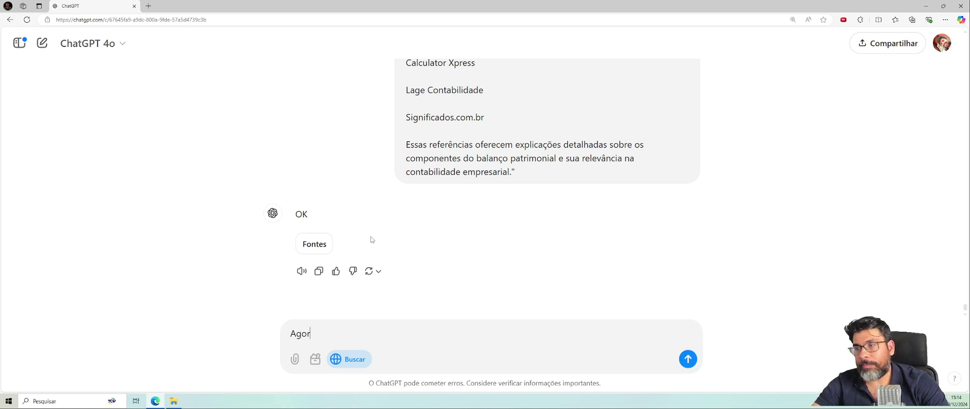
type("a sobre ess")
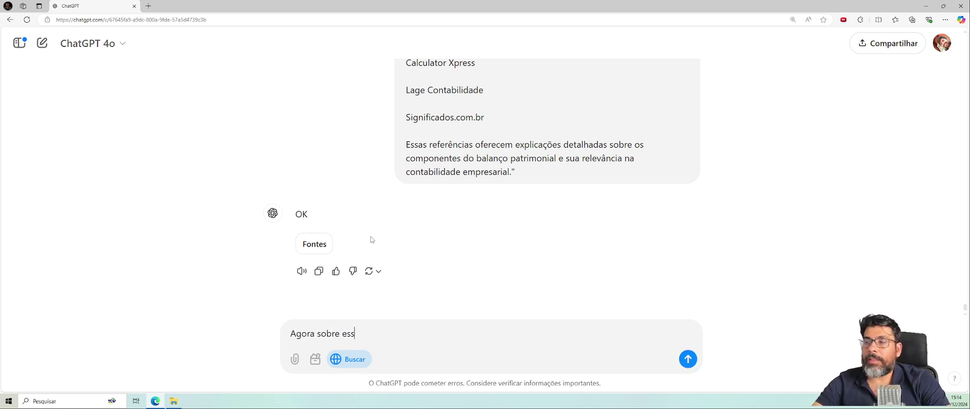
type("e últ")
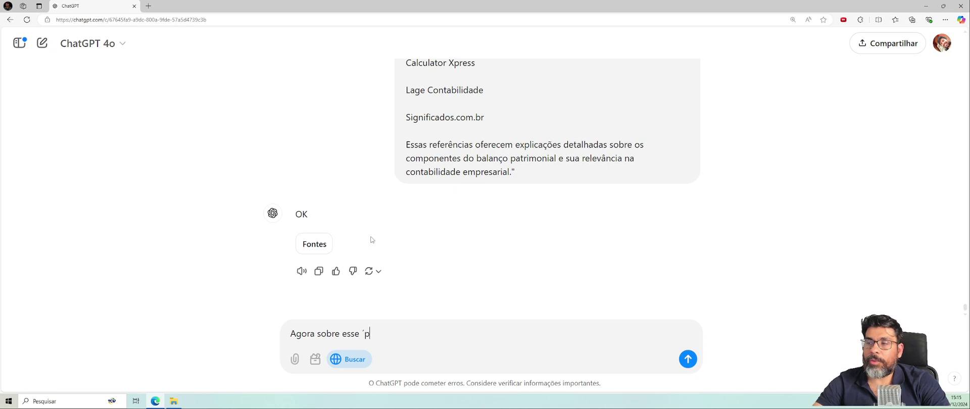
type("imo t")
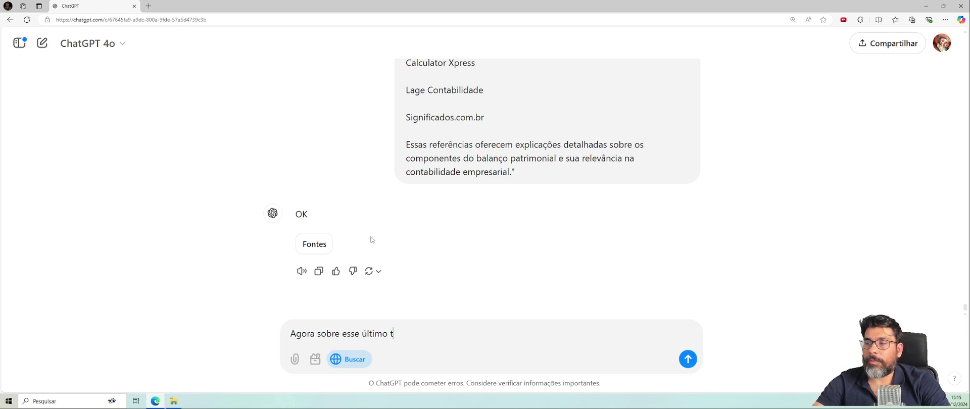
type("exto, cri")
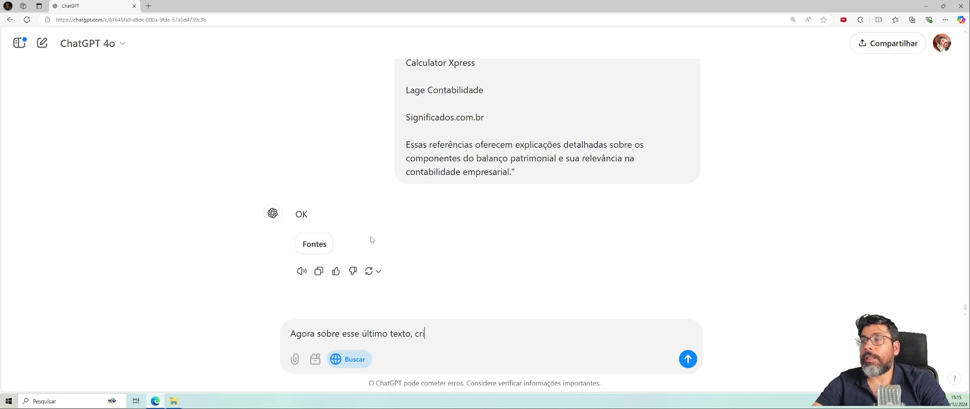
type("e")
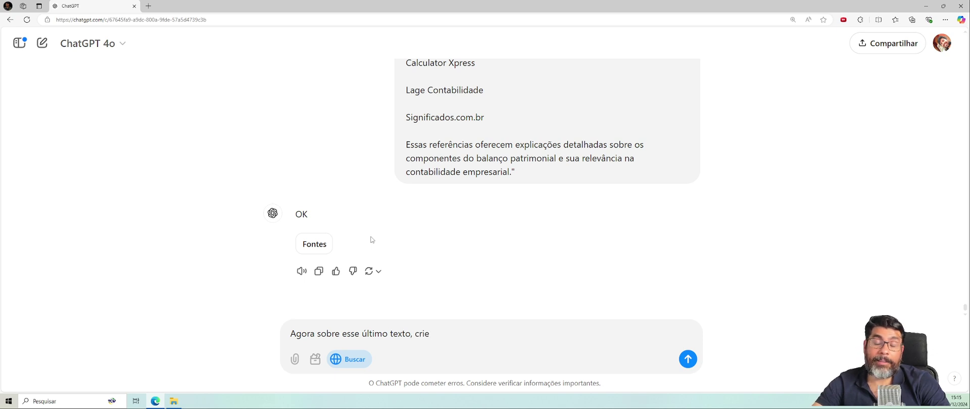
type(" 3 questões,")
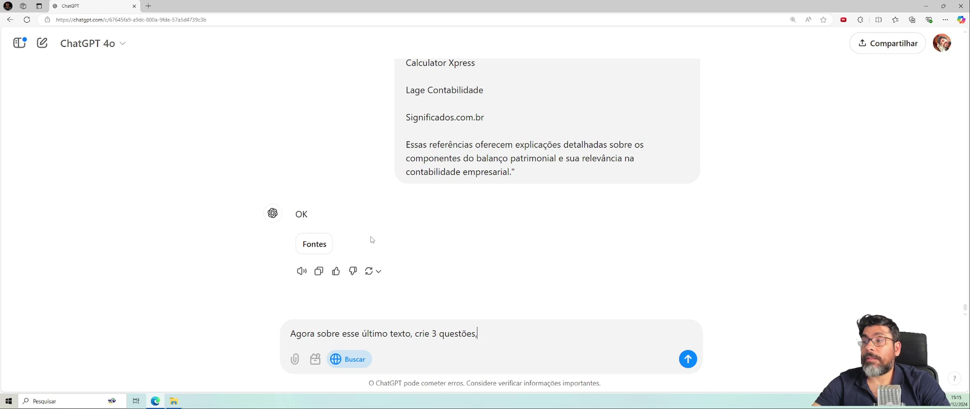
type(" usando somente como fo")
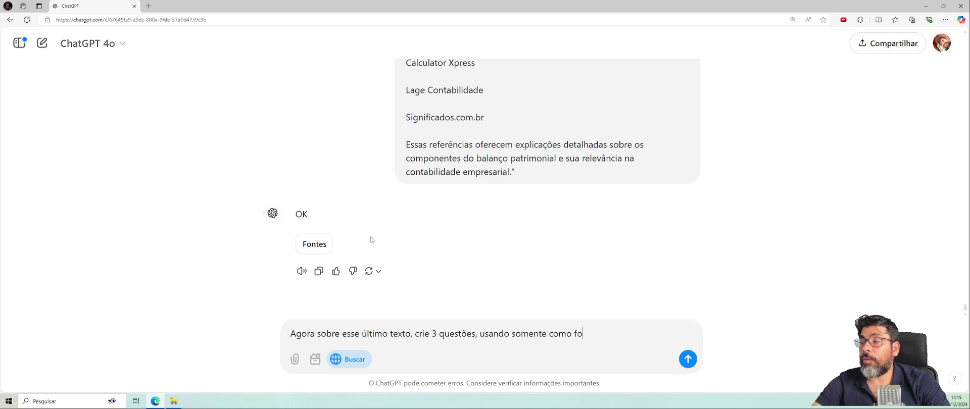
type("nte o proprio")
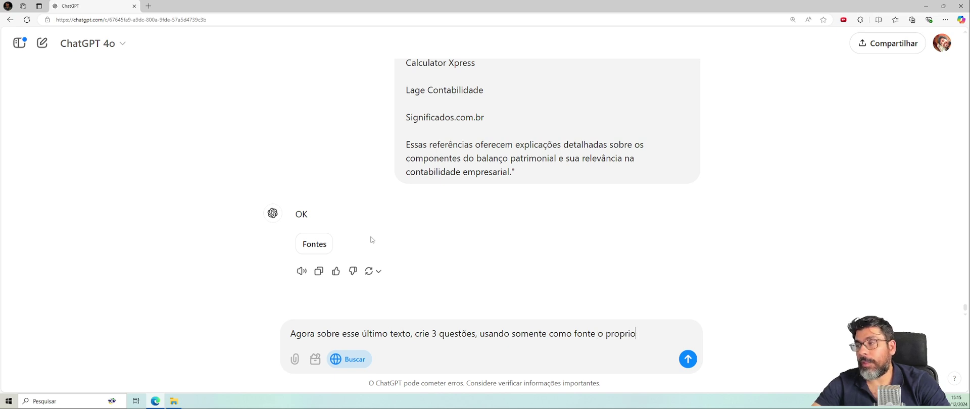
type(" texto.")
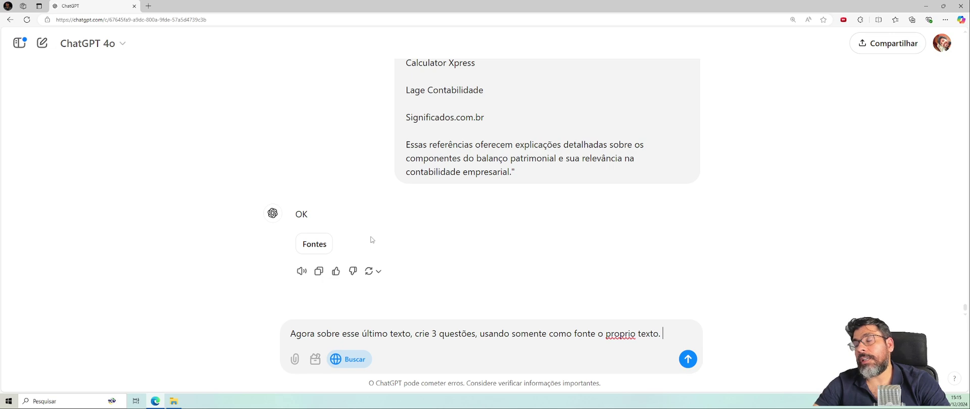
key("Return")
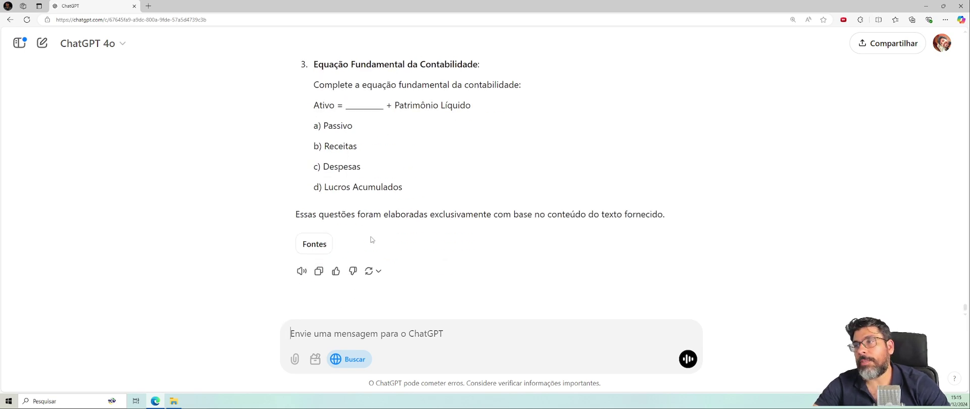
Step: Read through the three generated multiple-choice questions, including the blank in the fundamental accounting equation
scroll(374, 233, "up", 8)
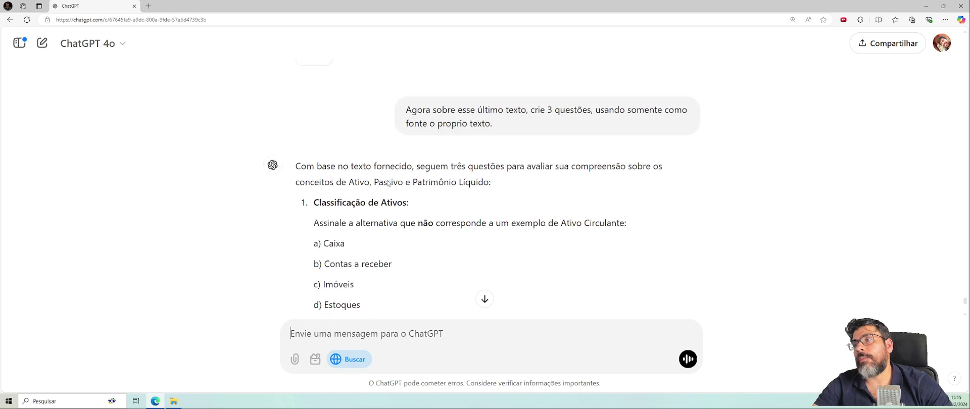
scroll(388, 184, "up", 2)
scroll(323, 213, "down", 5)
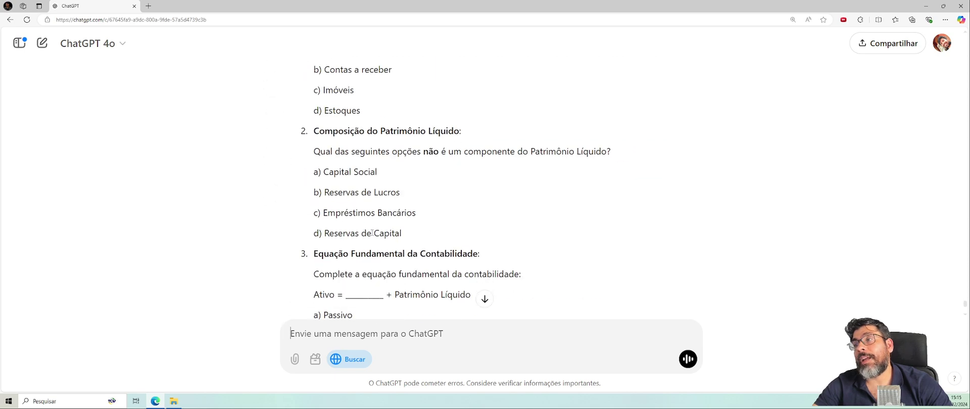
scroll(447, 248, "down", 3)
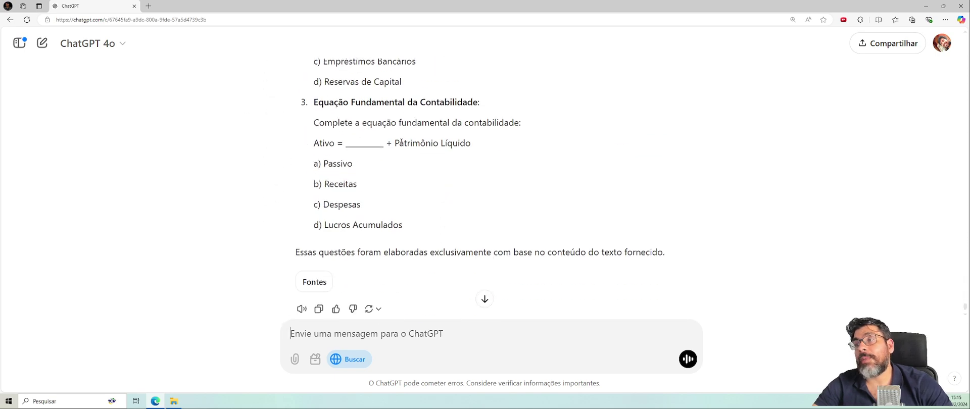
scroll(400, 143, "down", 1)
scroll(303, 121, "up", 6)
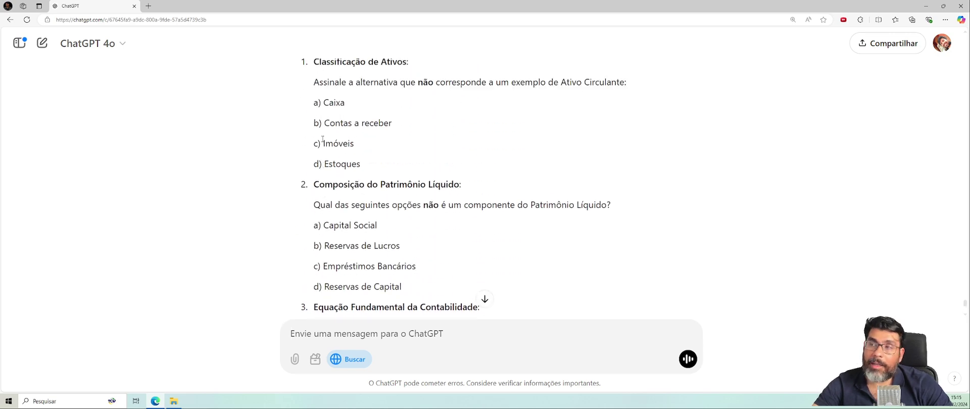
scroll(322, 139, "down", 5)
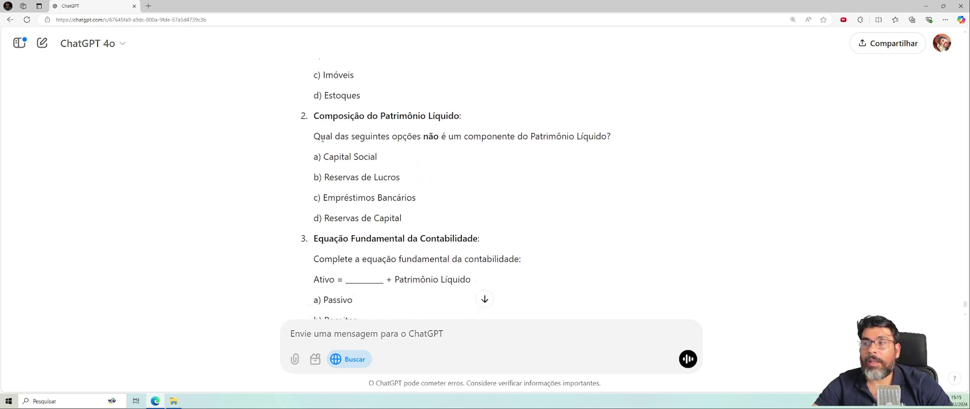
left_click_drag(343, 144, 388, 146)
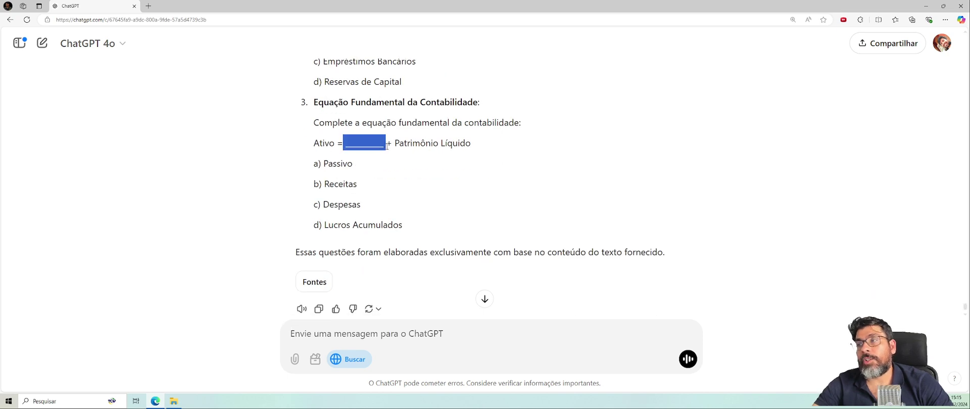
left_click(405, 188)
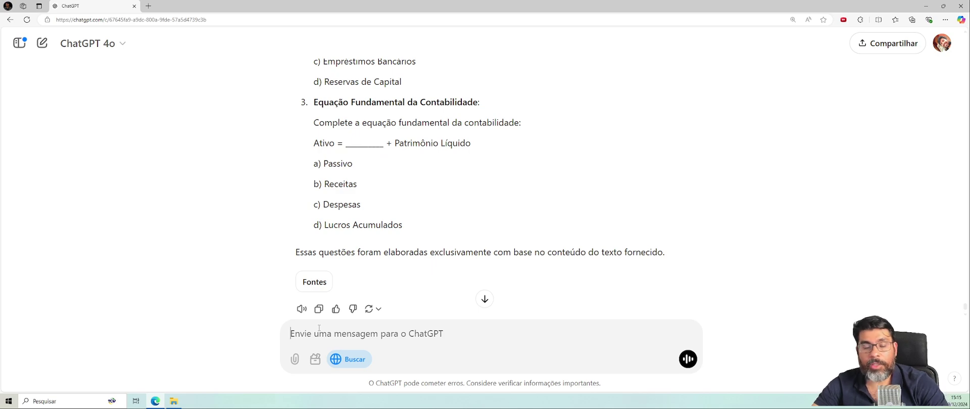
Step: Start a new message with "Seprare um trecho do texto anterior e deixe lacunas... para eu tentar"
type("Q")
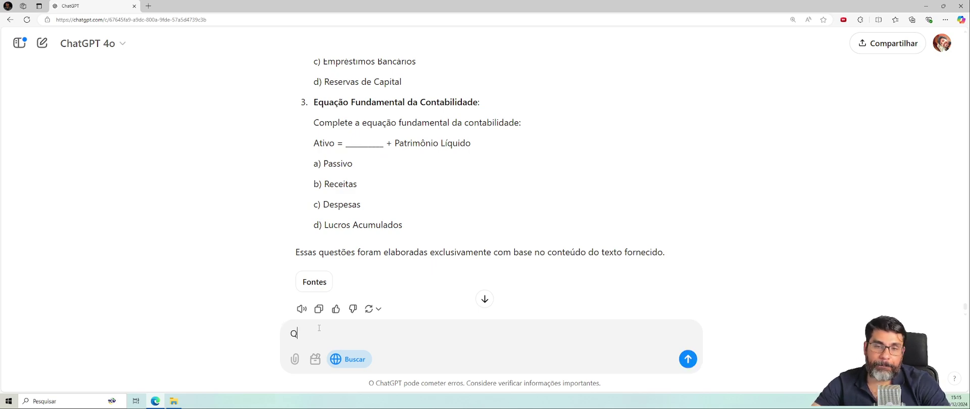
key("BackSpace")
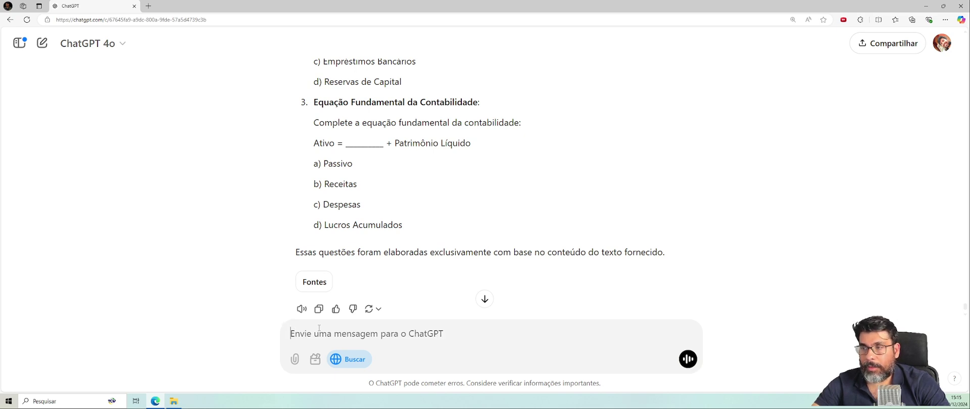
type("Sep")
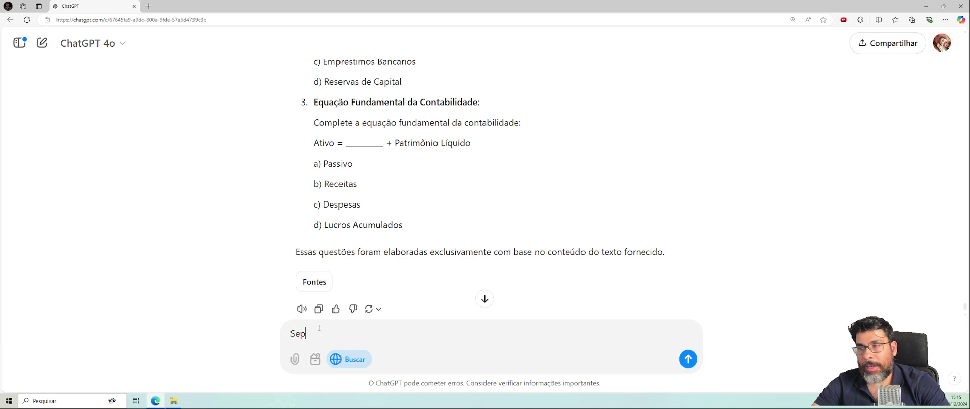
type("rare um trecho do")
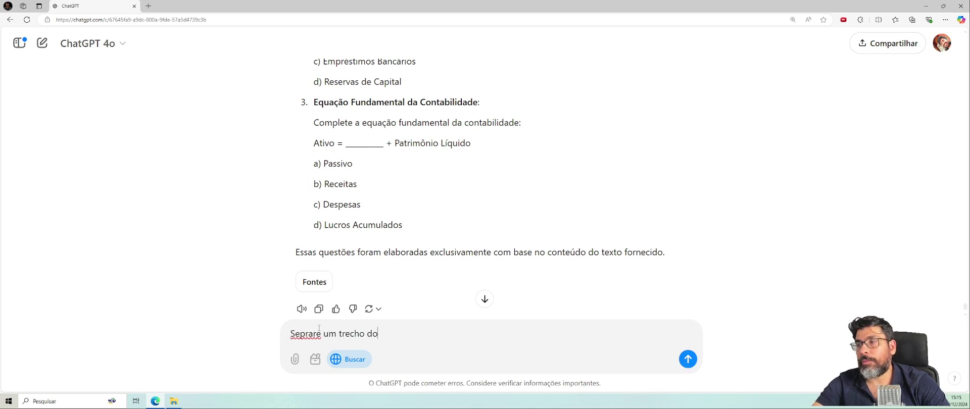
type(" texto anterior e ")
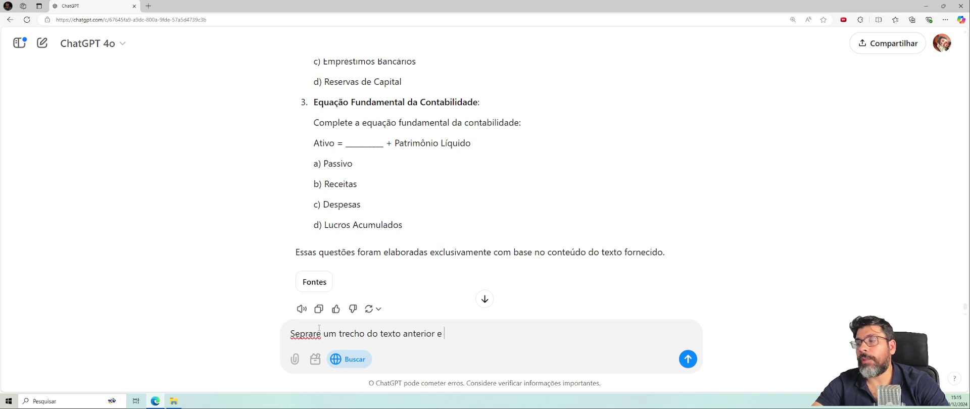
type("deixe lacunas... pára")
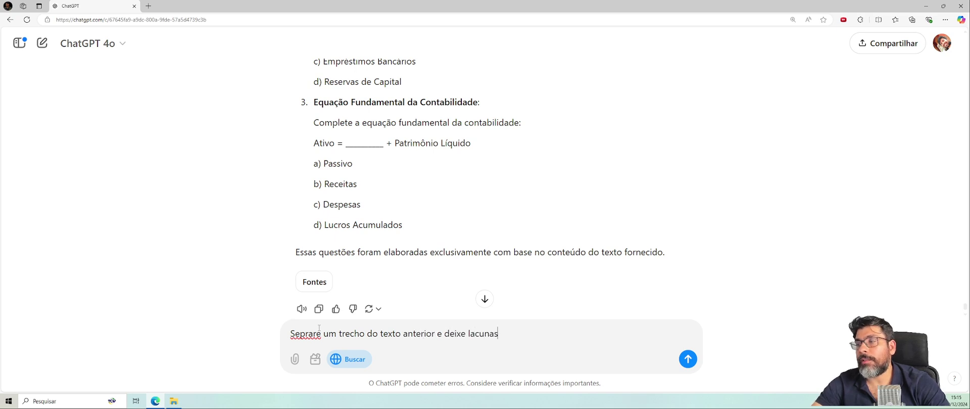
key("BackSpace")
key("BackSpace")
key("BackSpace")
type("ara ")
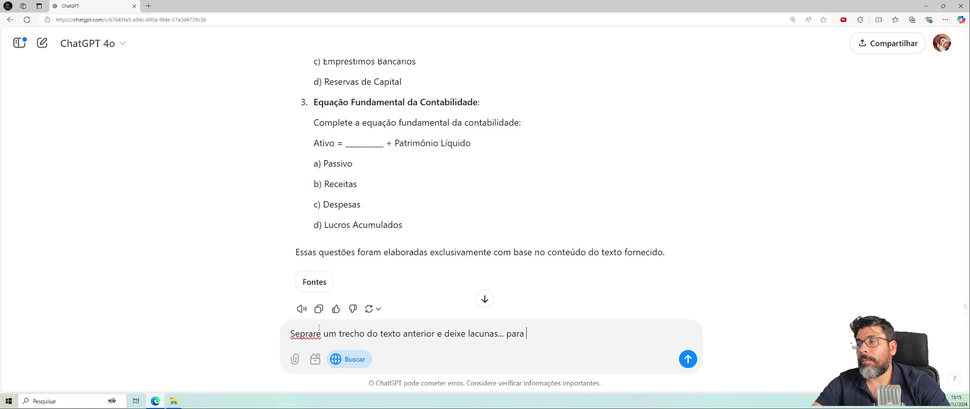
type("eu tentar com")
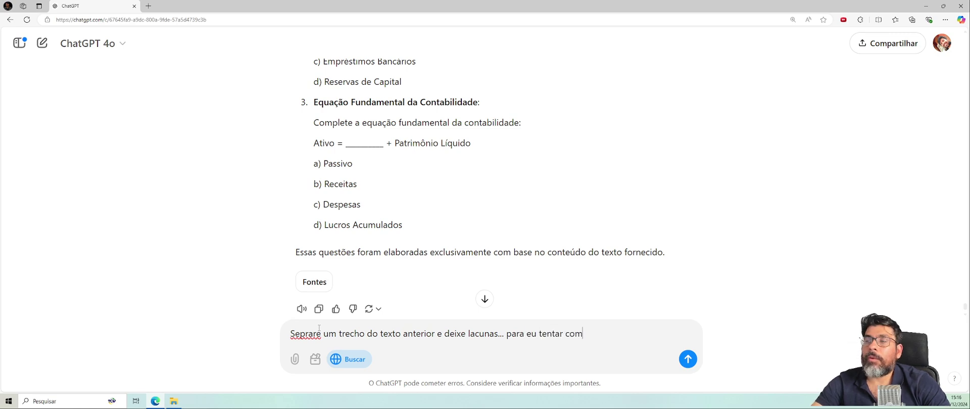
Step: Finish the message with "completar. Os trechos devem ter no máximo 3 frases." and send it
type("pletar. Os trechos devem")
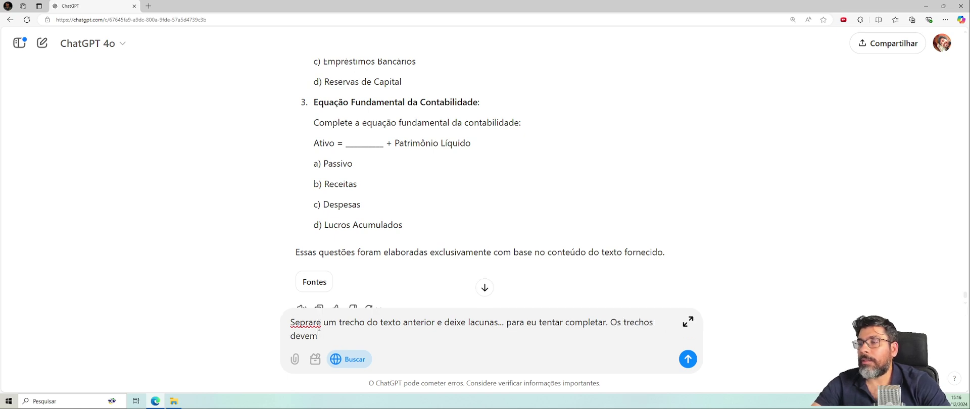
type(" ter no máixmo")
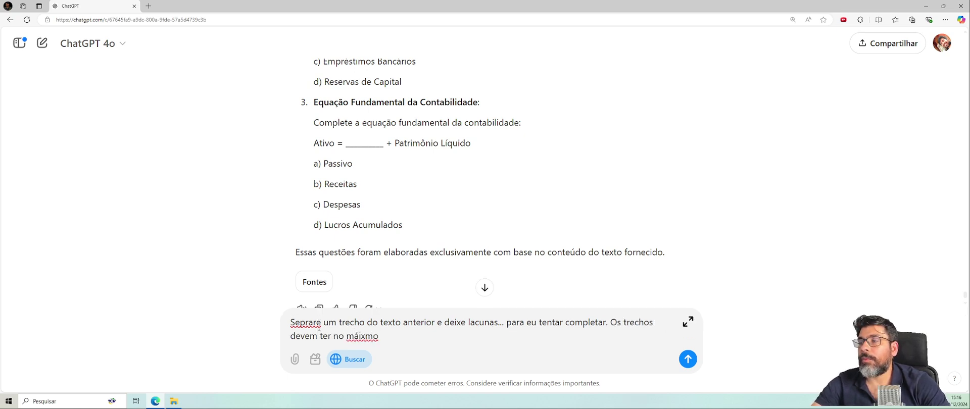
key("BackSpace")
key("BackSpace")
key("BackSpace")
key("BackSpace")
key("BackSpace")
type("ximo 3")
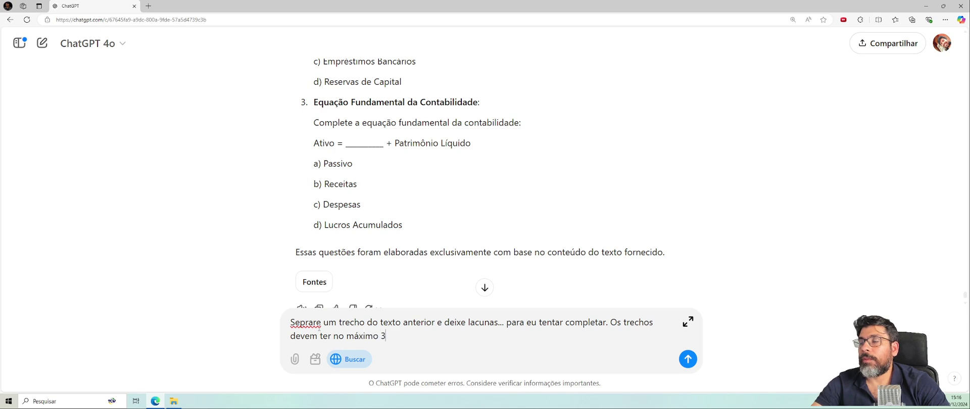
type(" frases.")
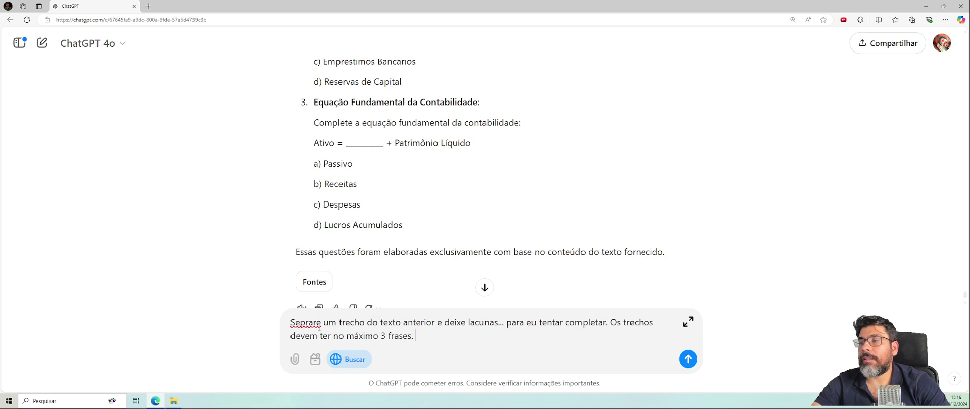
key("Return")
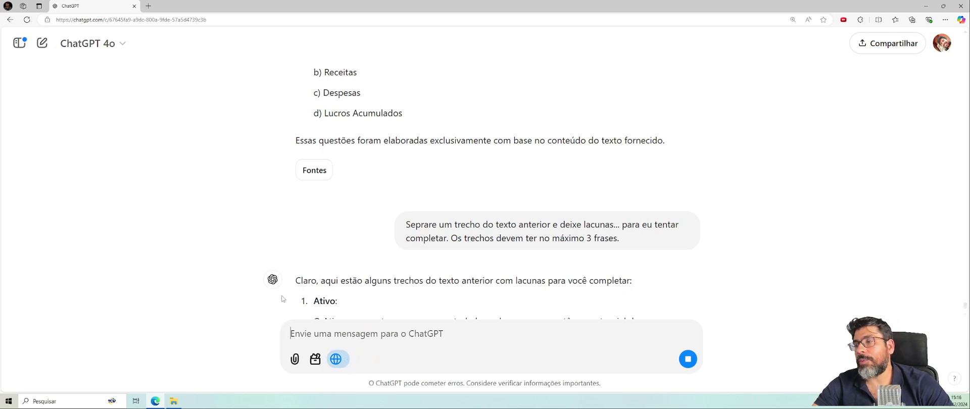
Step: Examine the fill-in-the-blank passages in the reply and compare them with the preceding multiple-choice questions
scroll(244, 209, "down", 5)
scroll(244, 209, "up", 2)
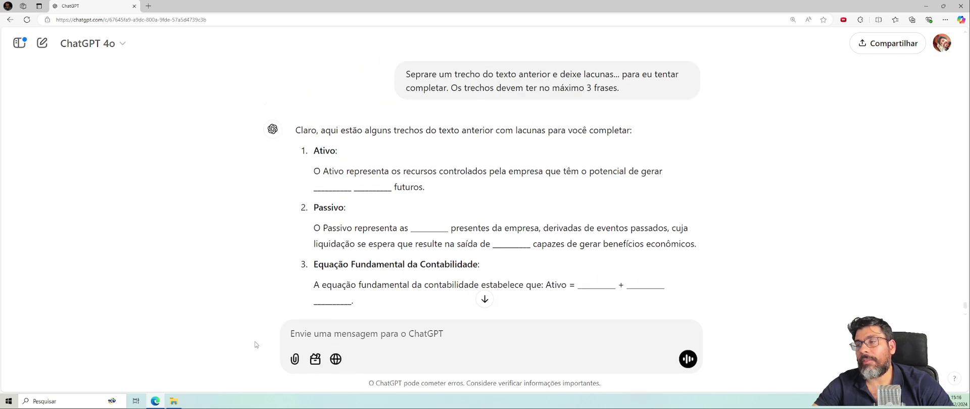
scroll(293, 268, "up", 1)
scroll(307, 257, "down", 3)
scroll(314, 235, "up", 1)
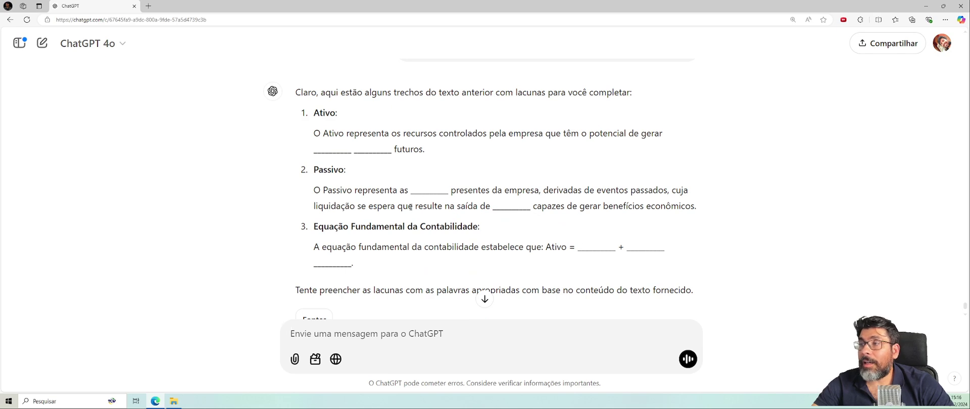
scroll(480, 288, "up", 4)
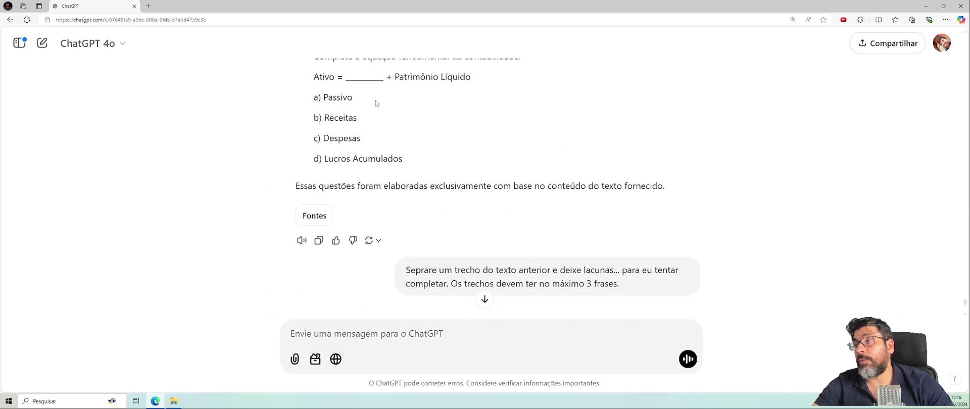
scroll(375, 103, "down", 4)
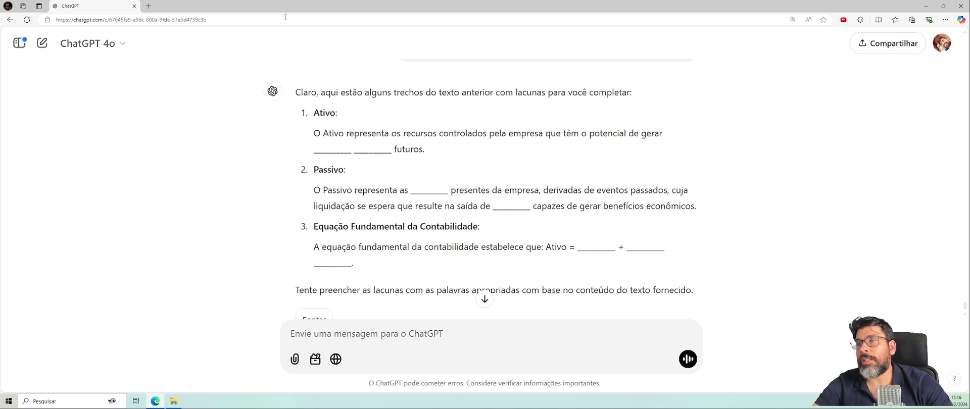
scroll(272, 132, "down", 2)
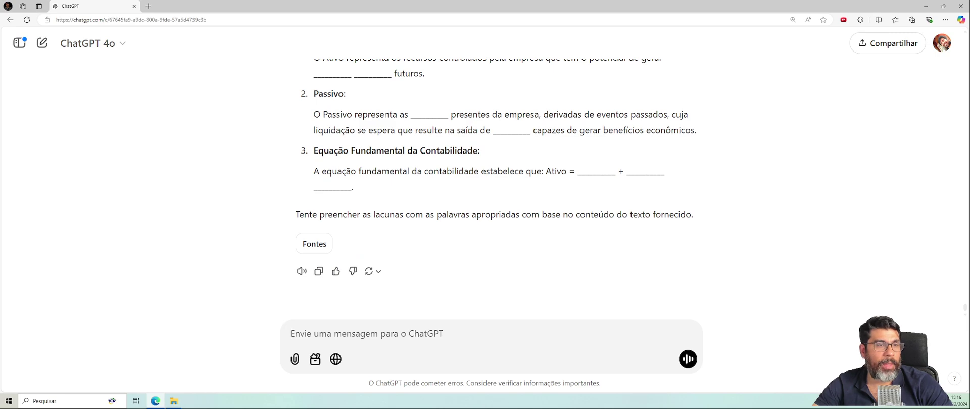